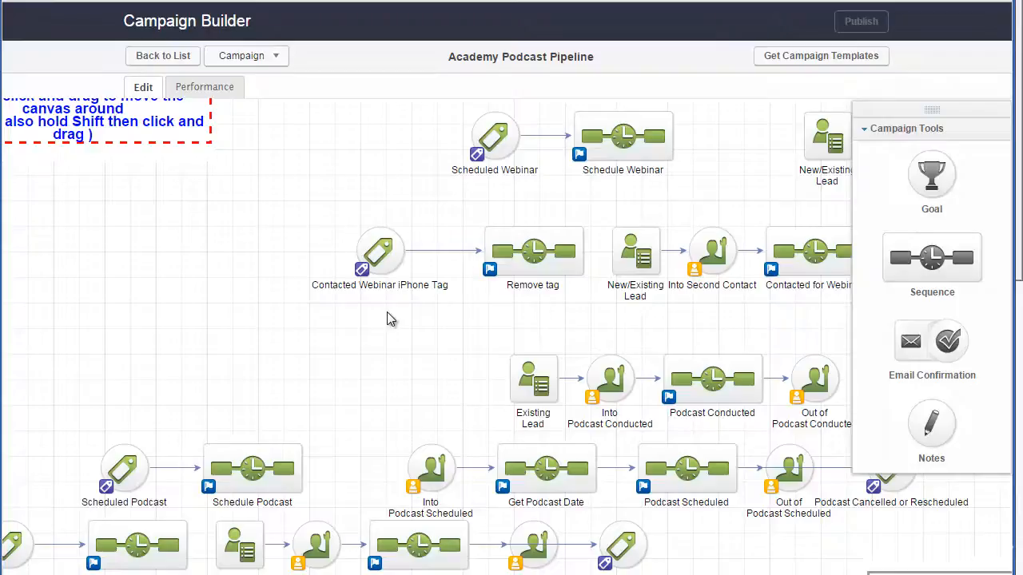
- Examine the stage sequences and the opportunity stage definitions in the Academy Podcast Pipeline campaign
left_click_drag(297, 415, 75, 412)
left_click_drag(724, 363, 254, 574)
left_click_drag(673, 390, 497, 481)
left_click_drag(839, 317, 484, 466)
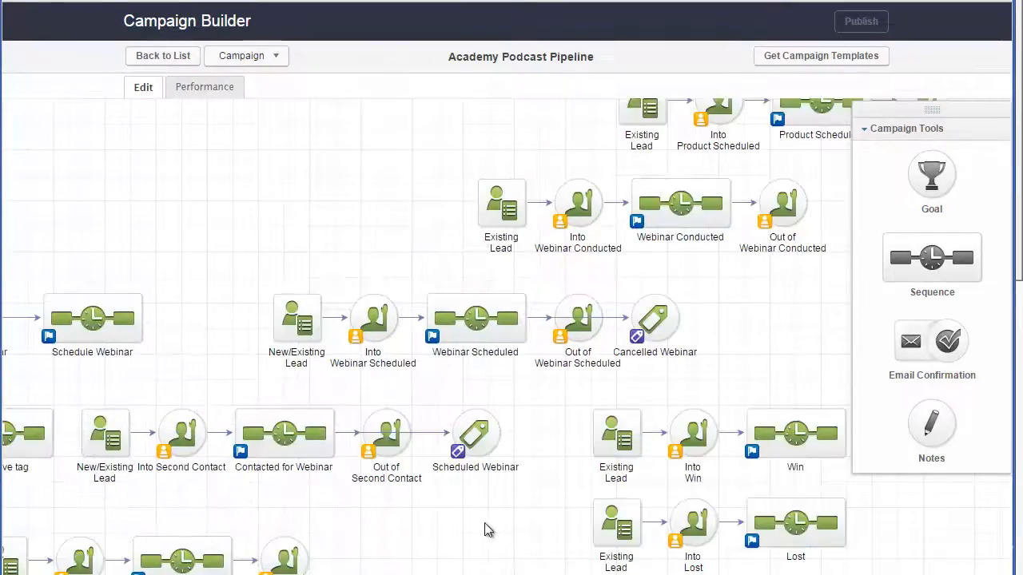
left_click_drag(487, 532, 813, 276)
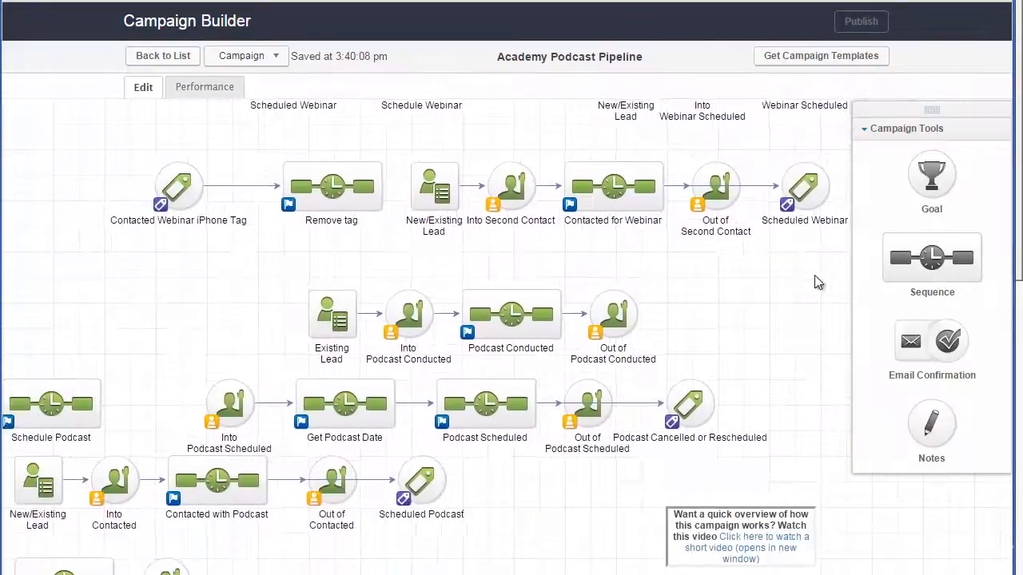
left_click_drag(192, 282, 278, 353)
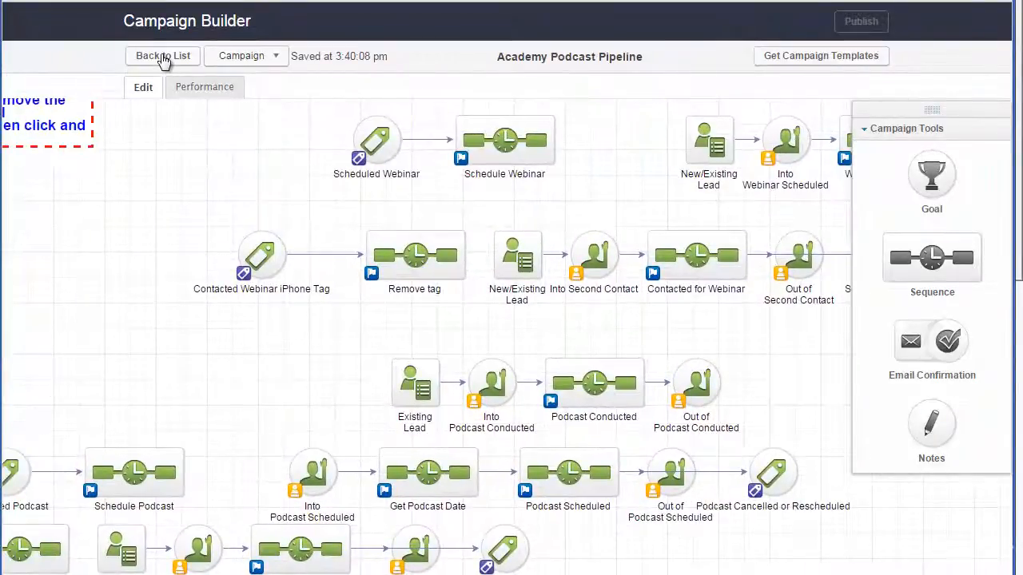
left_click_drag(159, 279, 772, 215)
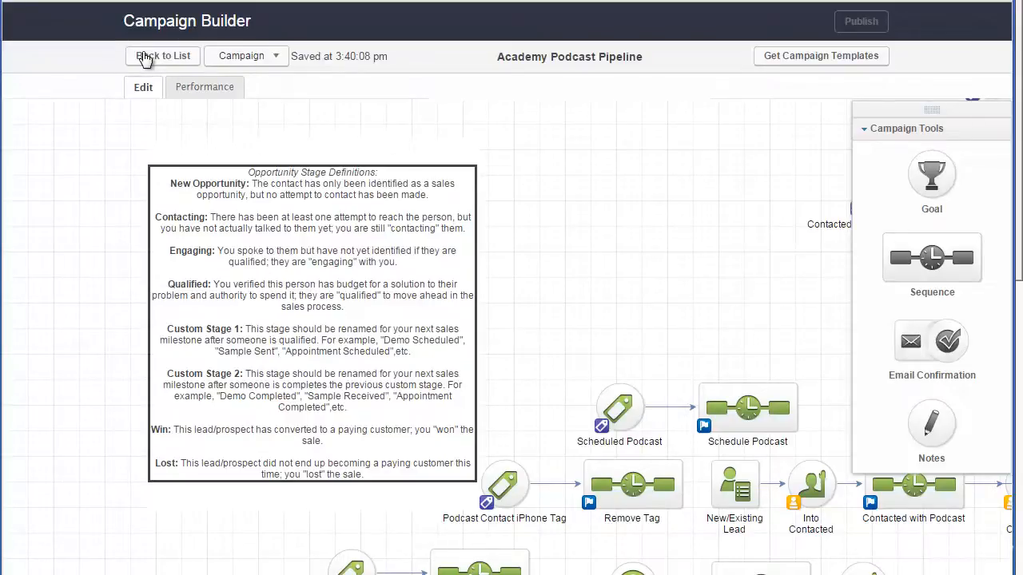
- Leave the Academy Podcast Pipeline campaign and search the Marketplace campaign templates for "pipeline"
left_click(144, 59)
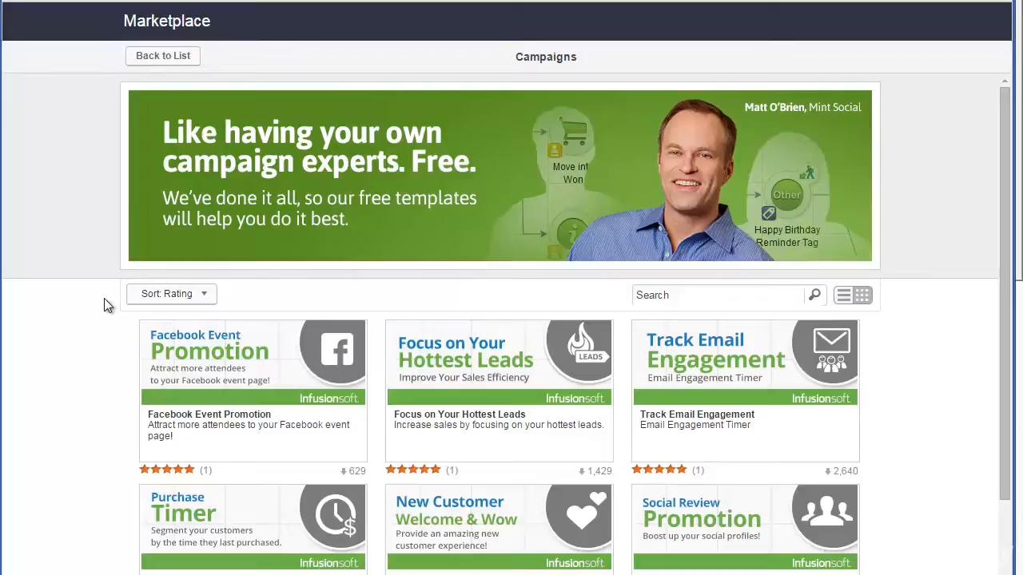
key("ctrl+plus")
key("ctrl+plus")
scroll(104, 306, "down", 1)
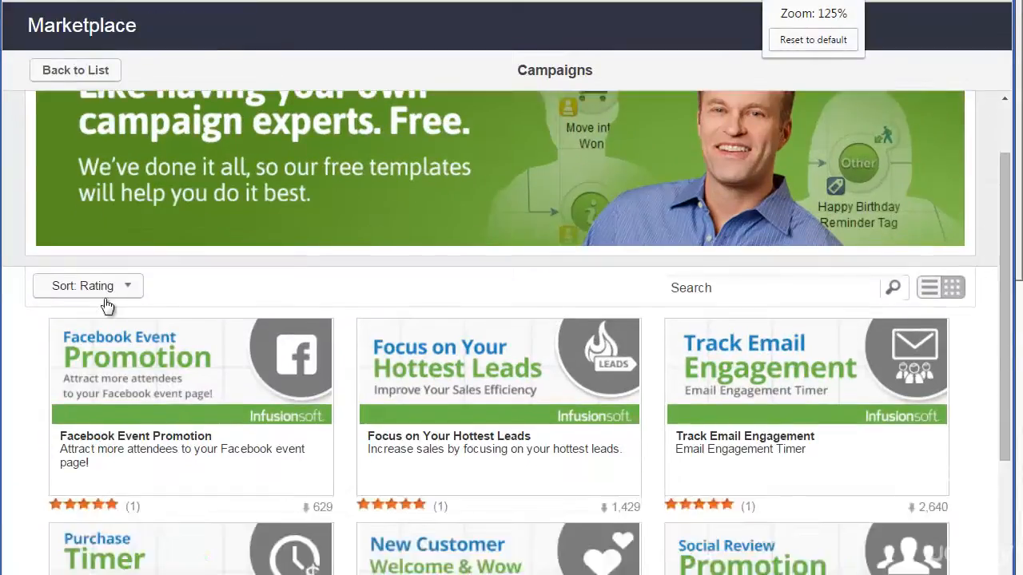
key("ctrl+plus")
left_click(807, 248)
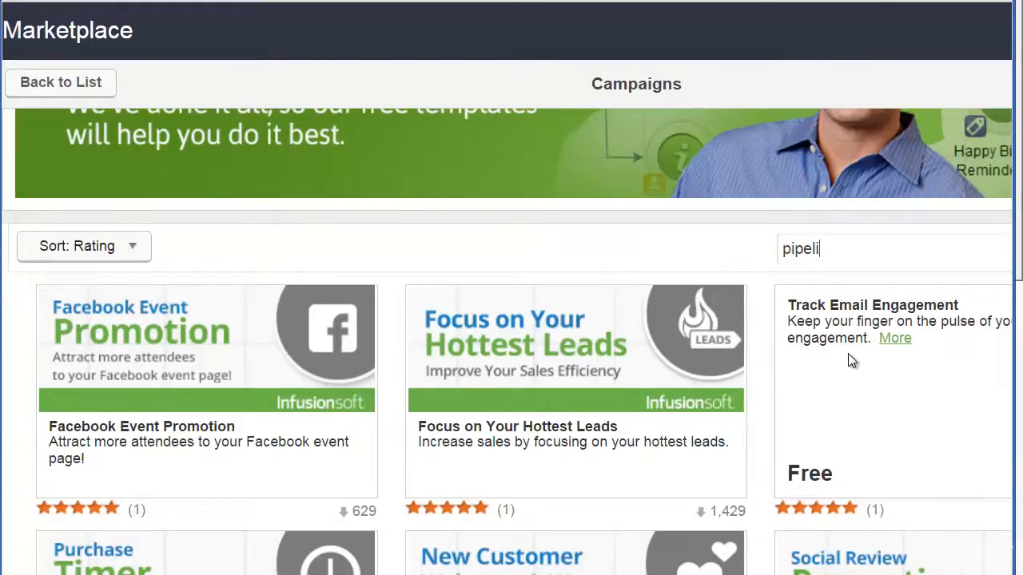
type("pipeline")
key("Return")
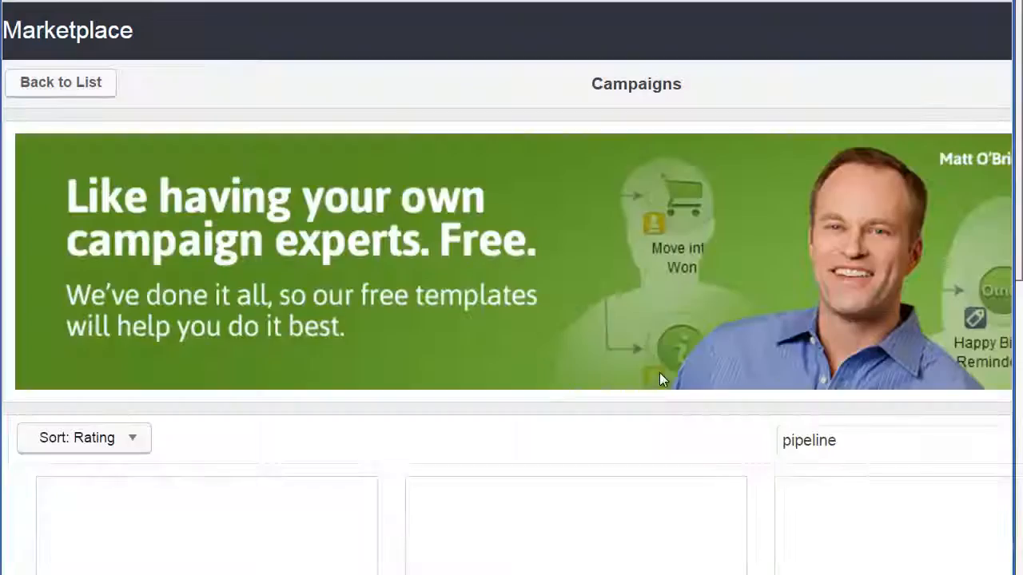
- Install the free Sales Pipeline Starter Kit template from the search results and acknowledge the import
scroll(519, 306, "down", 2)
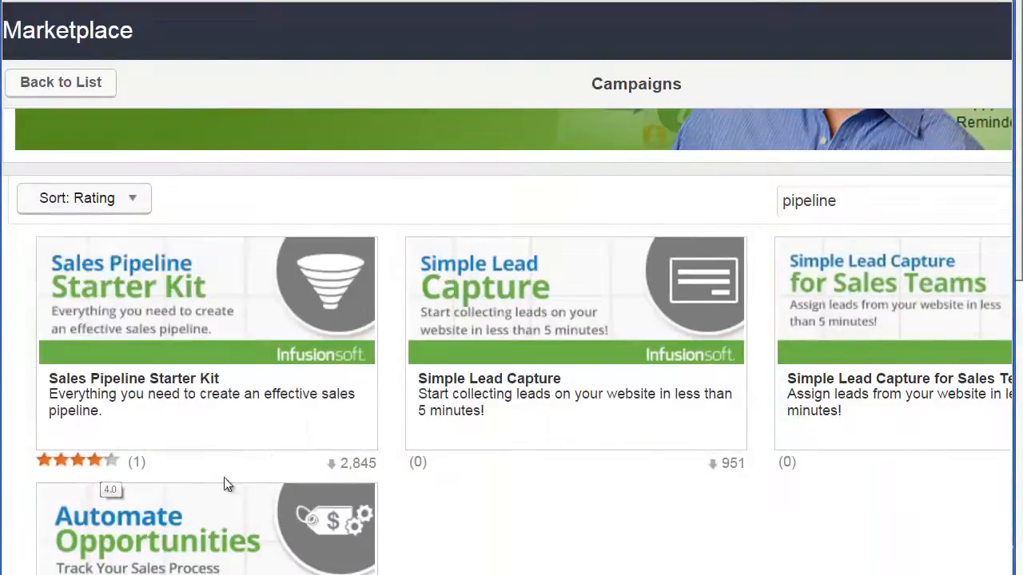
scroll(614, 512, "down", 1)
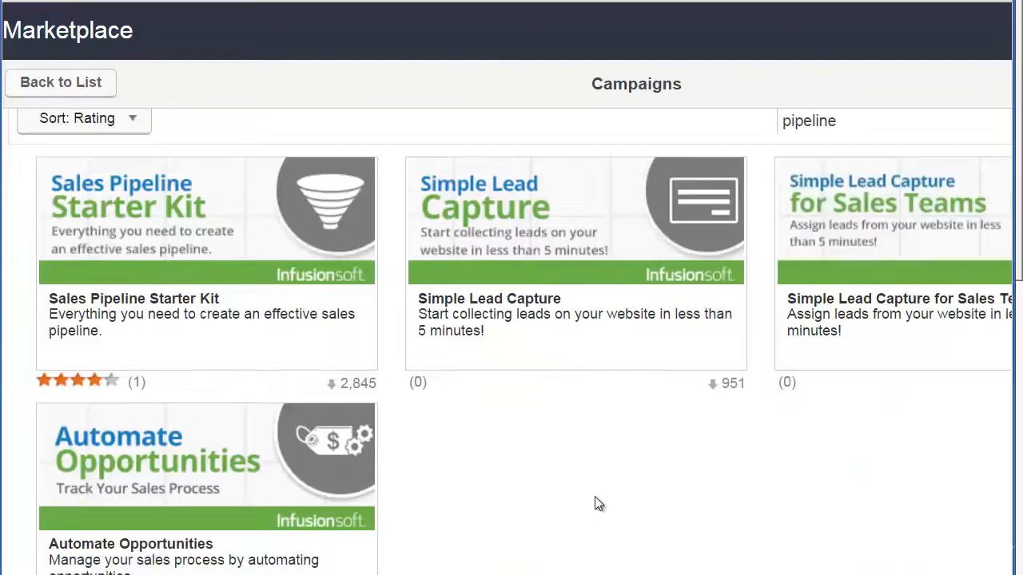
scroll(595, 503, "down", 1)
scroll(588, 502, "up", 2)
mouse_move(309, 445)
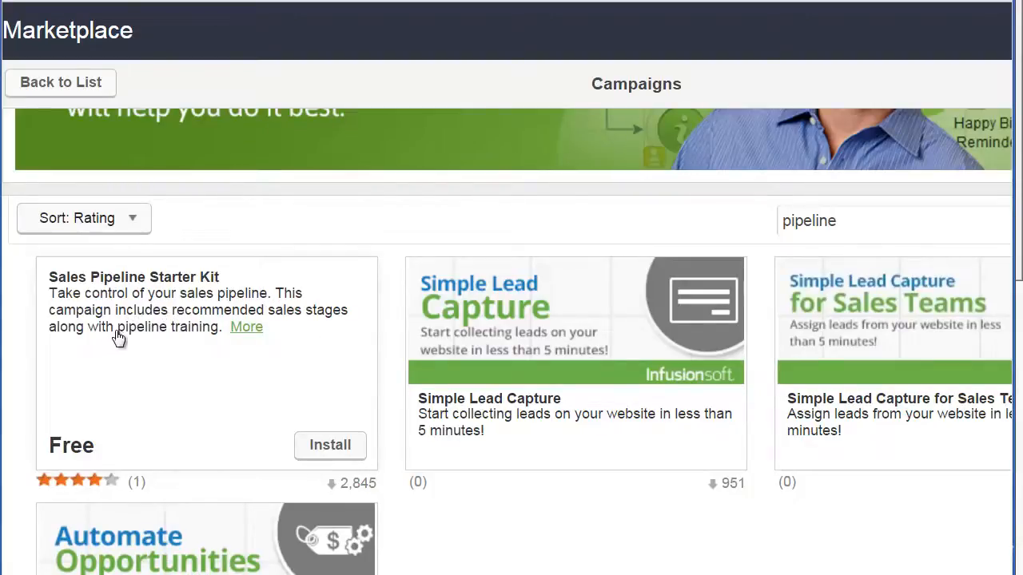
left_click(331, 447)
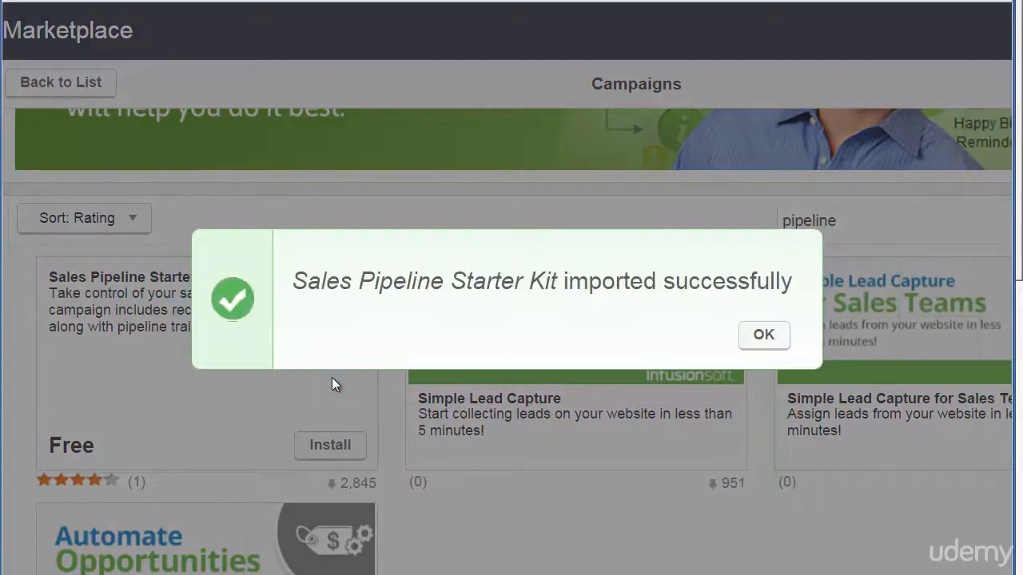
left_click(763, 338)
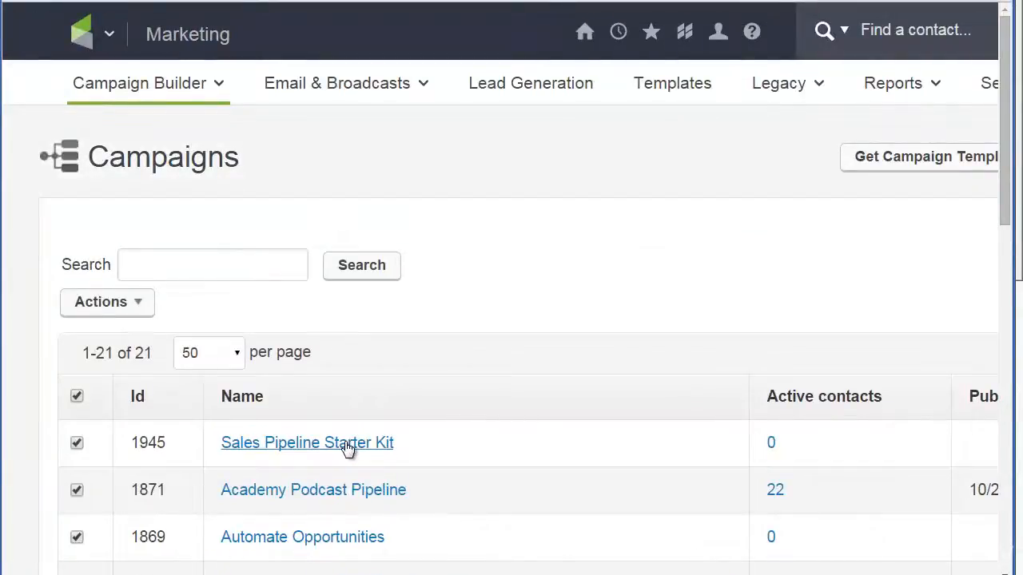
- Open the Sales Pipeline Starter Kit campaign and read its overview note with the launch instructions link
left_click(348, 445)
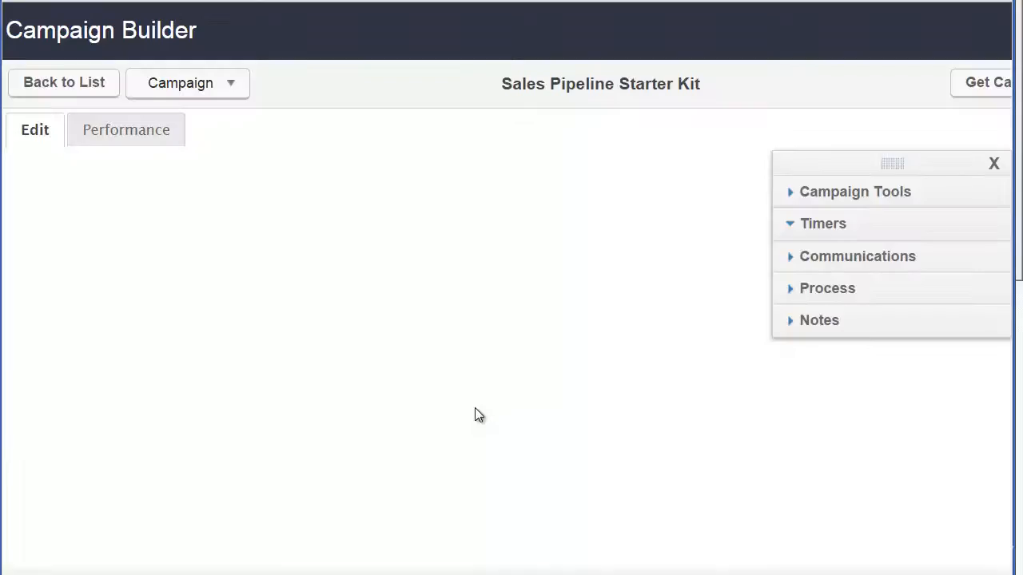
key("ctrl+minus")
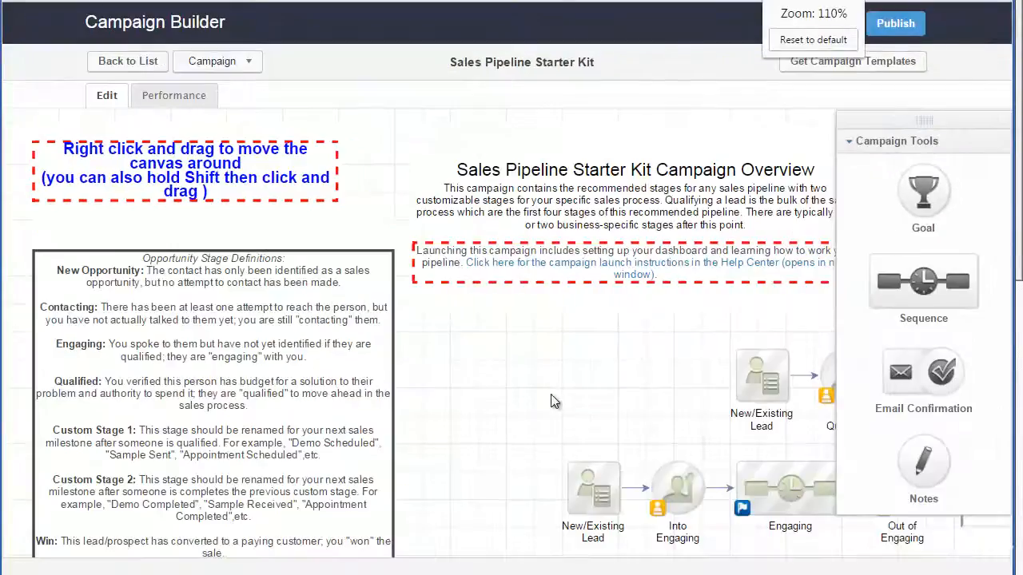
left_click_drag(576, 401, 373, 275)
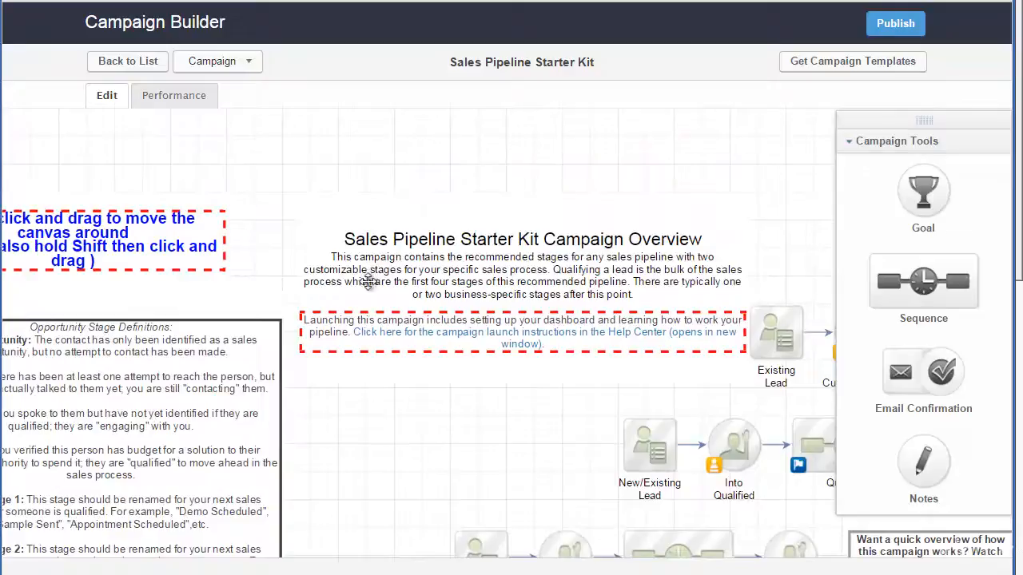
key("ctrl+plus")
key("ctrl+plus")
key("ctrl+plus")
key("ctrl+plus")
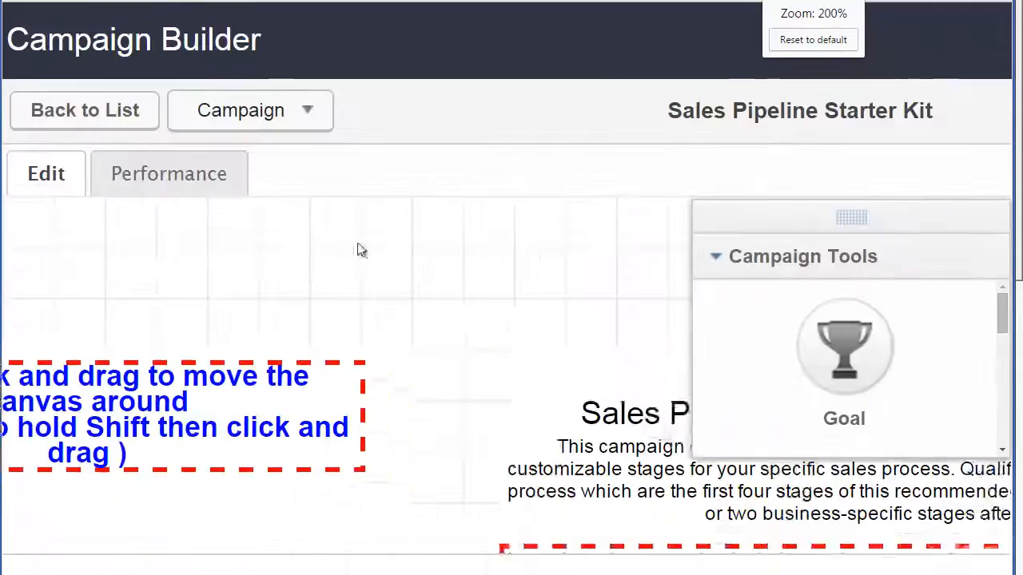
left_click_drag(450, 286, 46, 200)
left_click_drag(391, 247, 314, 220)
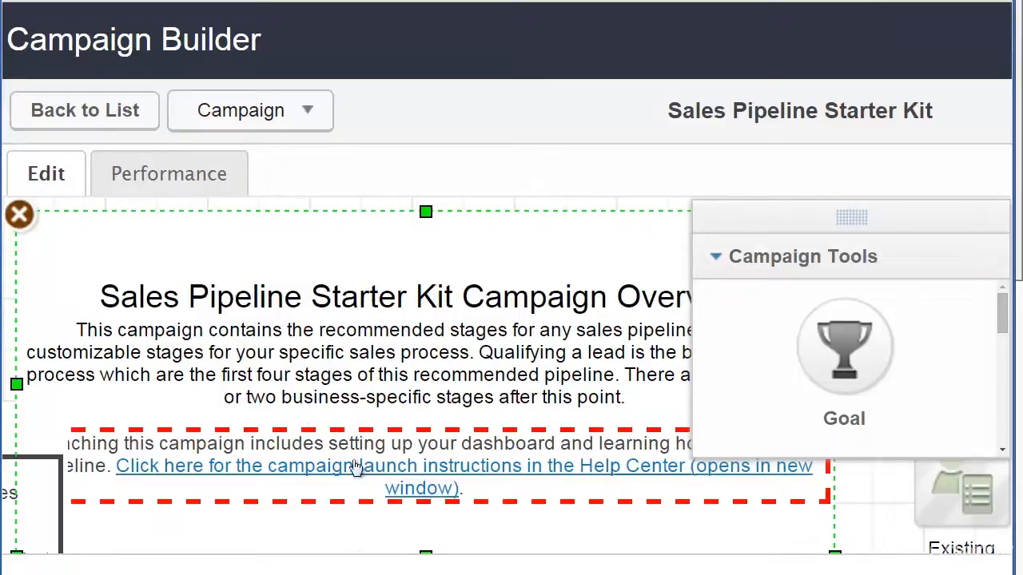
left_click_drag(742, 229, 787, 215)
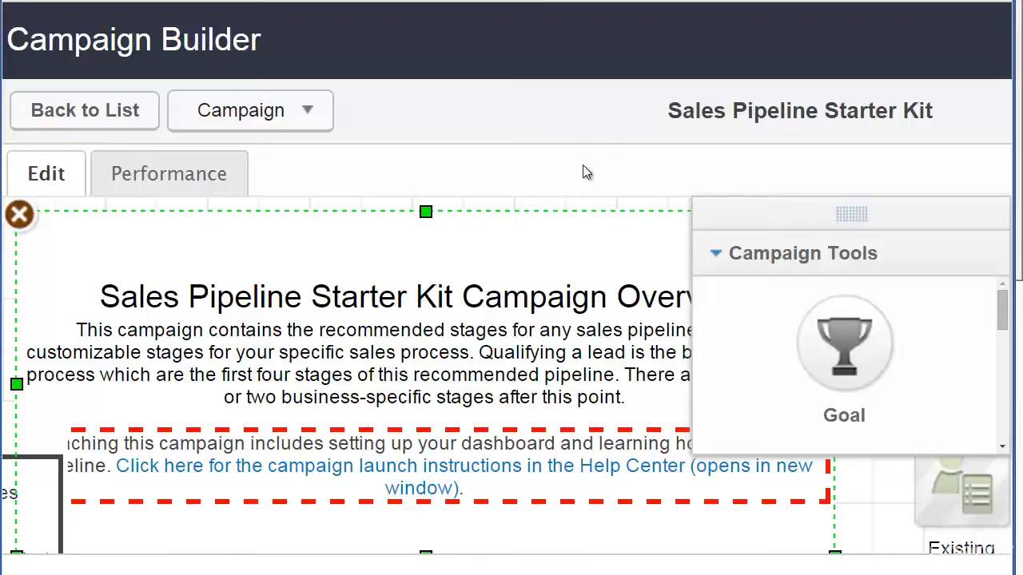
key("ctrl+minus")
key("ctrl+minus")
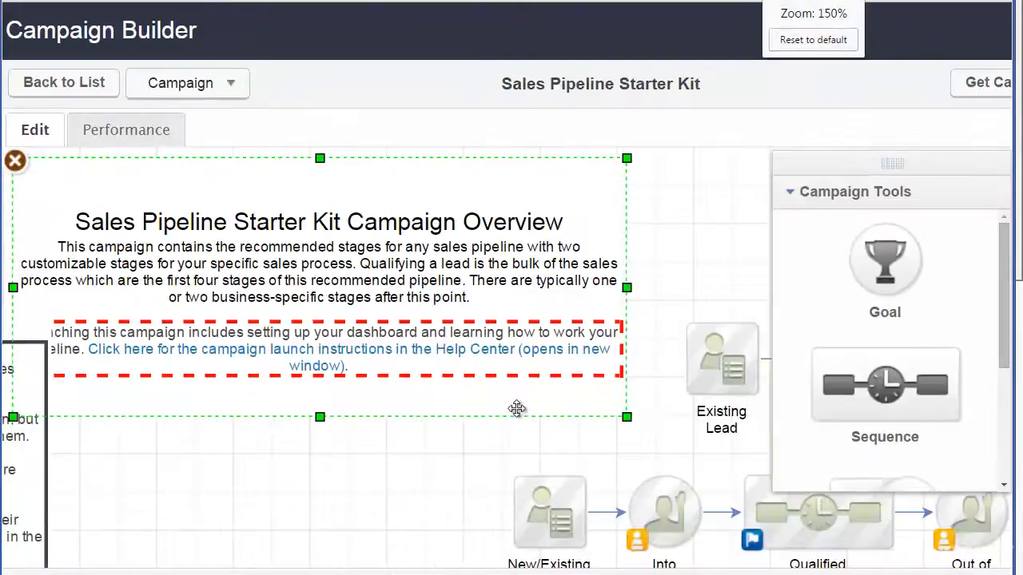
left_click(292, 503)
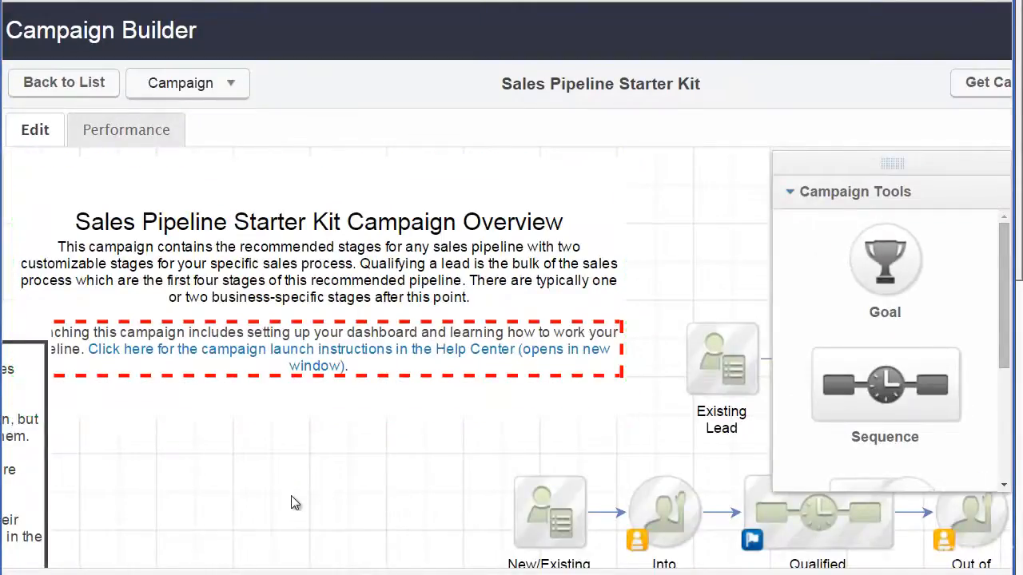
- Review the opportunity stage definitions note and the sequences of the first pipeline stages, down to New Opportunity
left_click_drag(292, 503, 535, 432)
key("ctrl+minus")
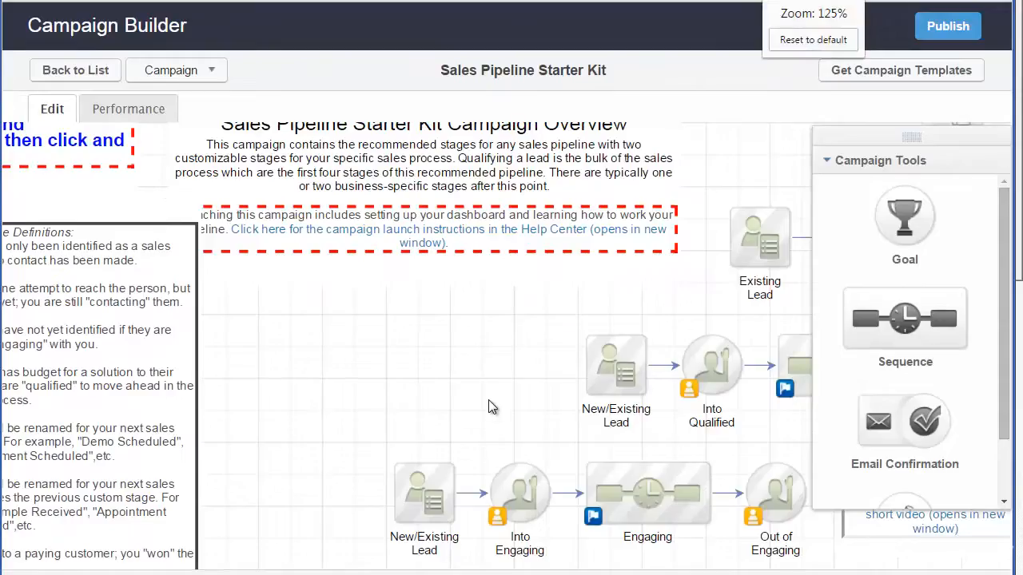
left_click_drag(399, 341, 647, 401)
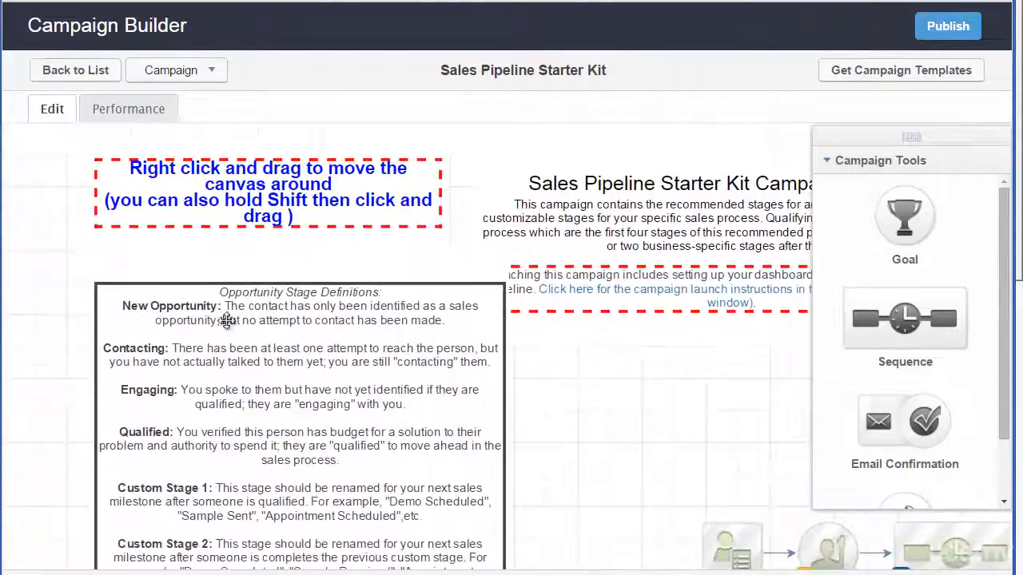
left_click_drag(595, 458, 281, 187)
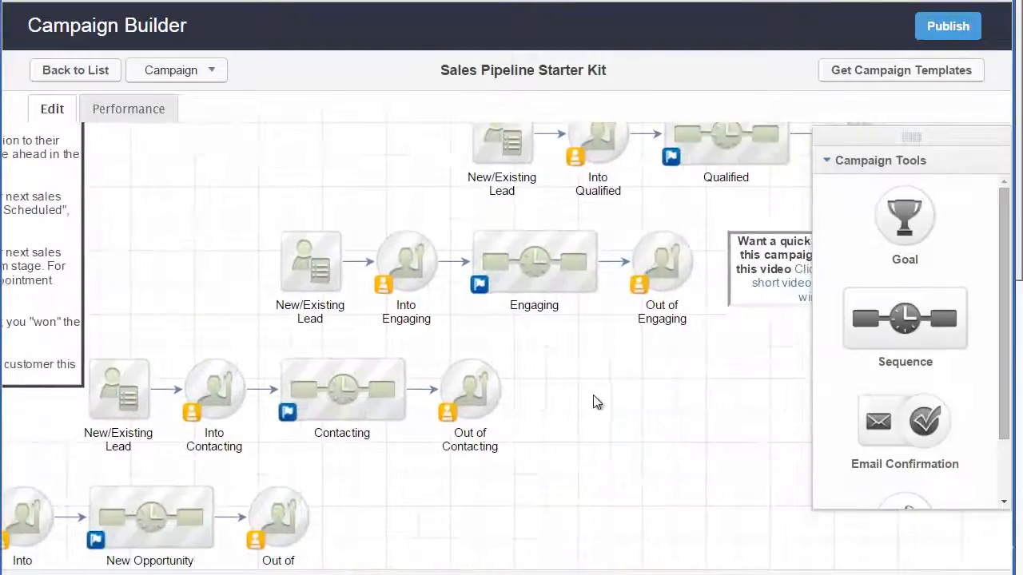
key("ctrl+minus")
key("ctrl+plus")
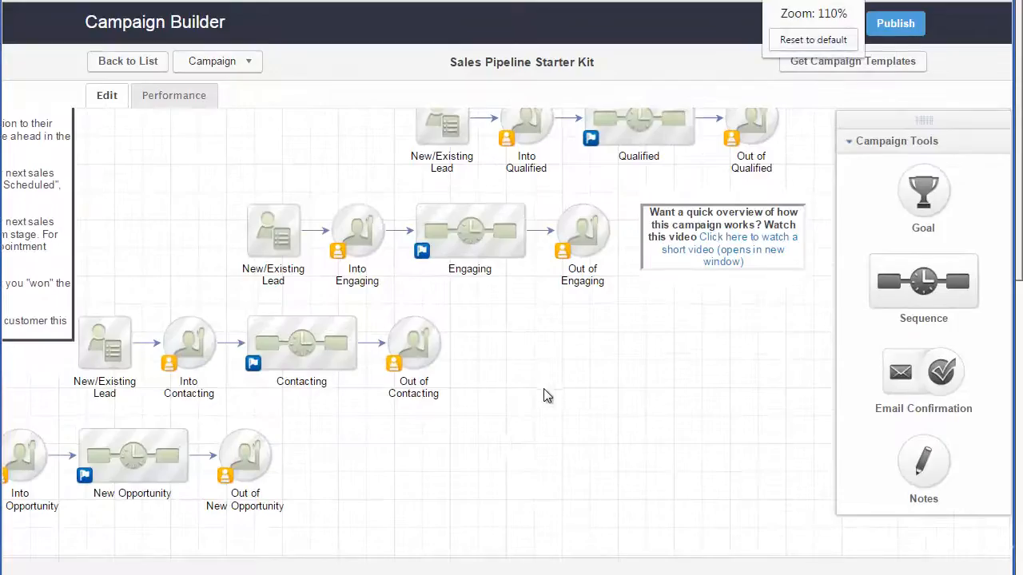
left_click_drag(549, 395, 792, 314)
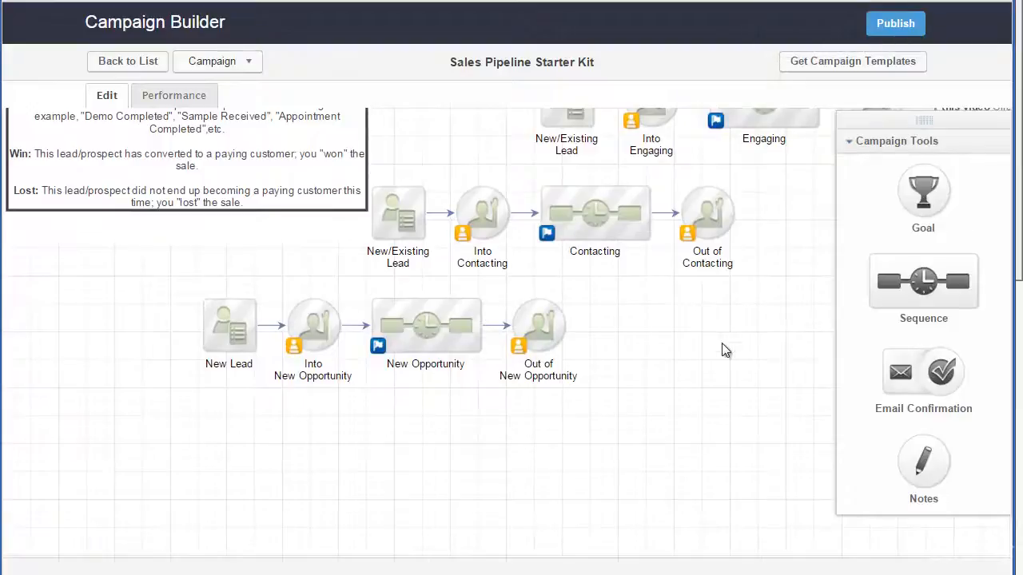
key("ctrl+plus")
key("ctrl+plus")
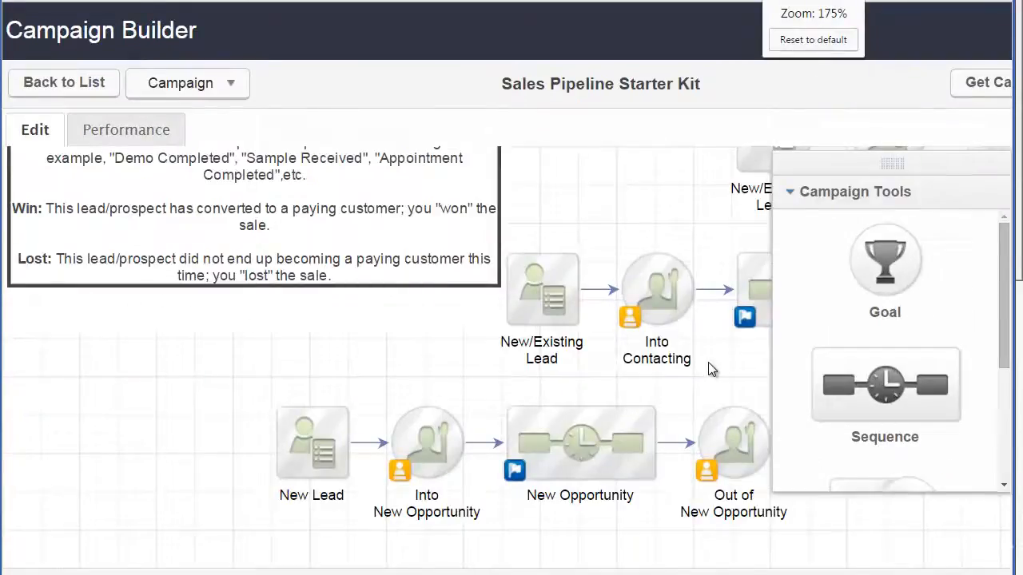
key("ctrl+plus")
left_click_drag(395, 411, 298, 387)
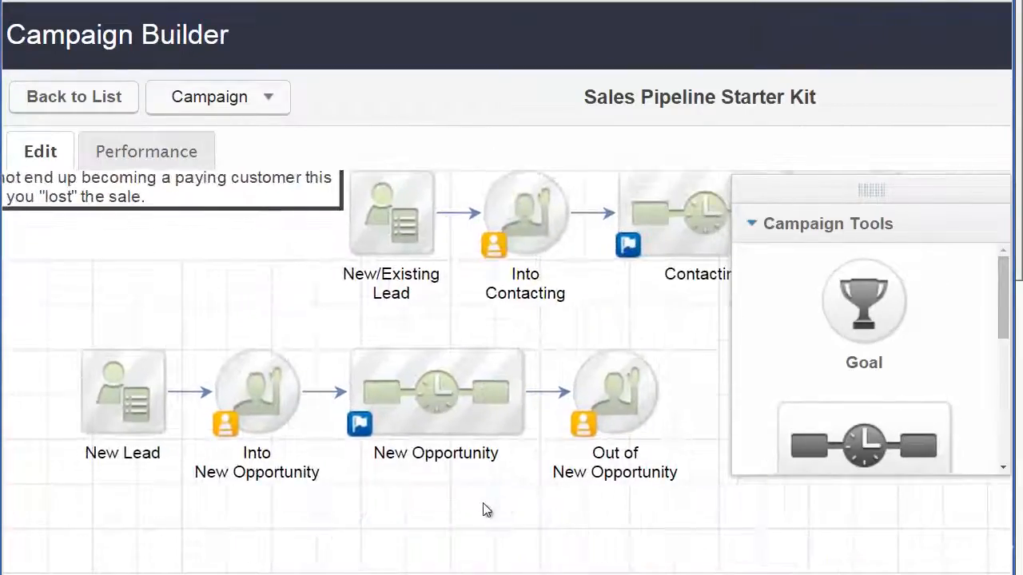
- Follow the pipeline stages from New Opportunity through Qualified and the two custom stages to Win and Lost
left_click_drag(483, 503, 468, 475)
left_click_drag(705, 303, 452, 427)
left_click_drag(685, 251, 446, 406)
left_click_drag(662, 237, 397, 452)
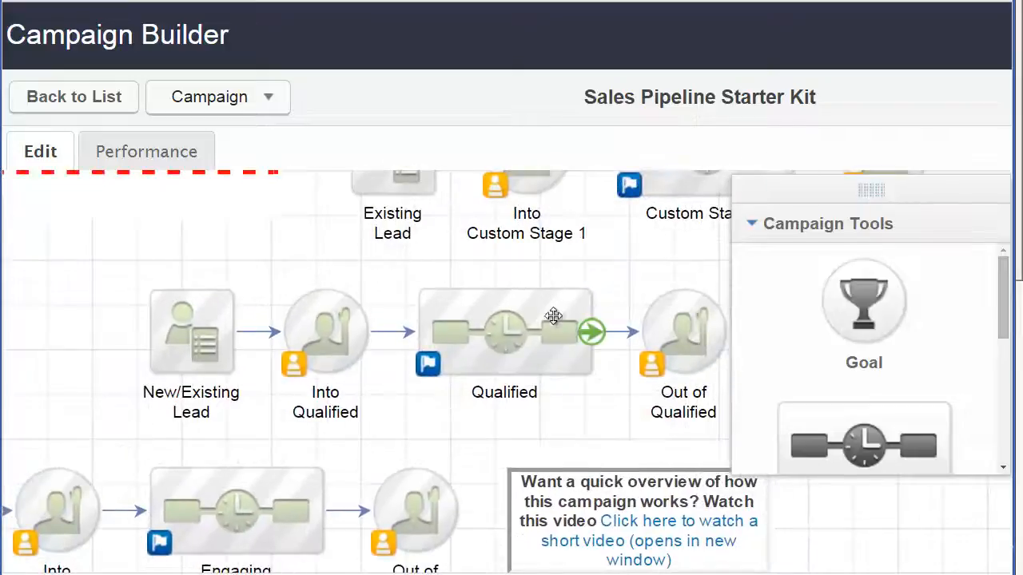
left_click_drag(640, 257, 326, 441)
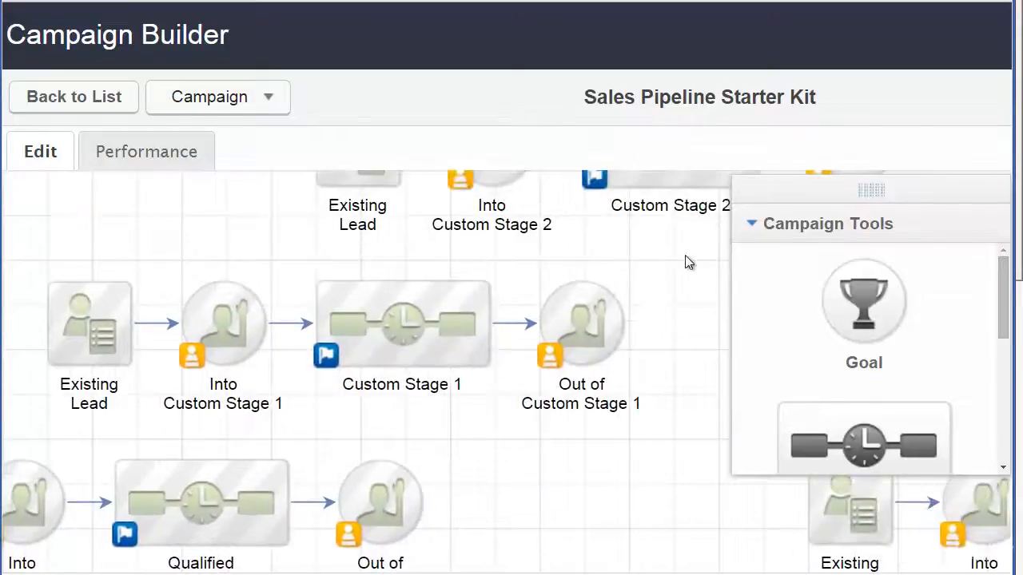
left_click_drag(687, 263, 358, 450)
left_click_drag(370, 484, 214, 296)
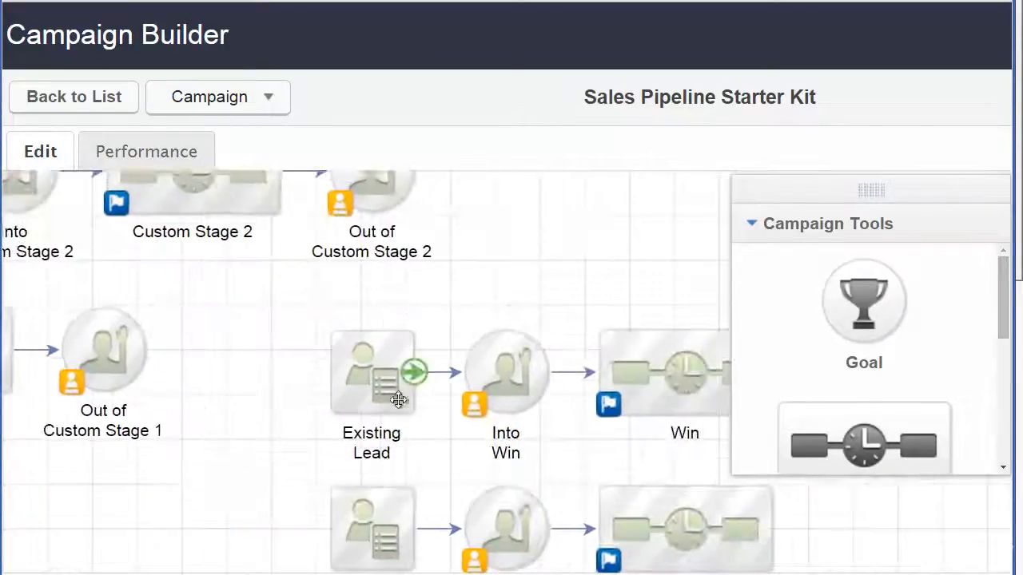
left_click_drag(266, 455, 76, 360)
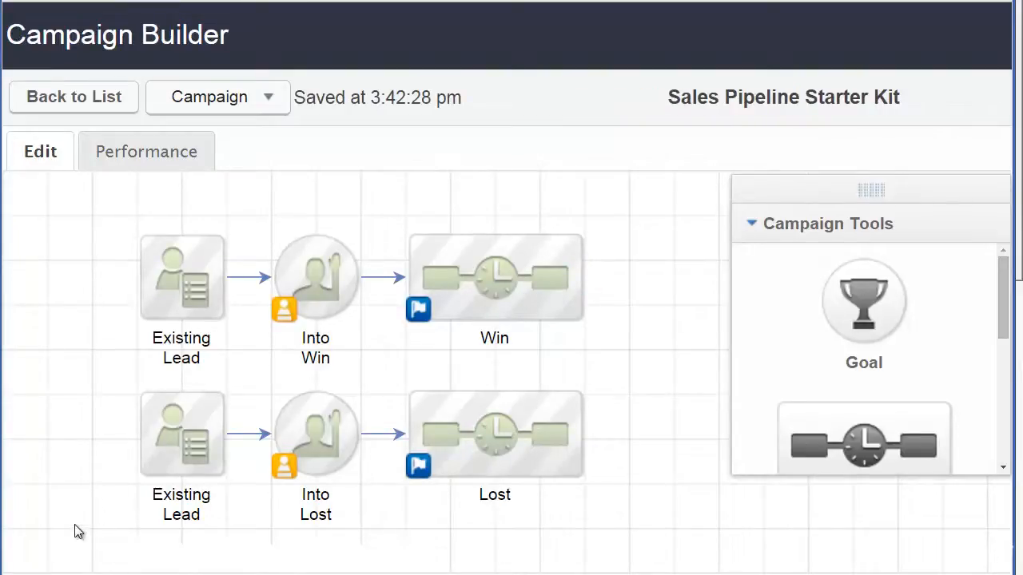
- Go back to the start of the pipeline and examine the New Lead and New Opportunity stage elements
left_click_drag(74, 531, 536, 409)
left_click_drag(424, 416, 754, 382)
right_click(753, 382)
left_click(209, 532)
left_click_drag(209, 532, 730, 382)
right_click(730, 382)
left_click(392, 538)
left_click_drag(392, 538, 665, 270)
mouse_move(222, 378)
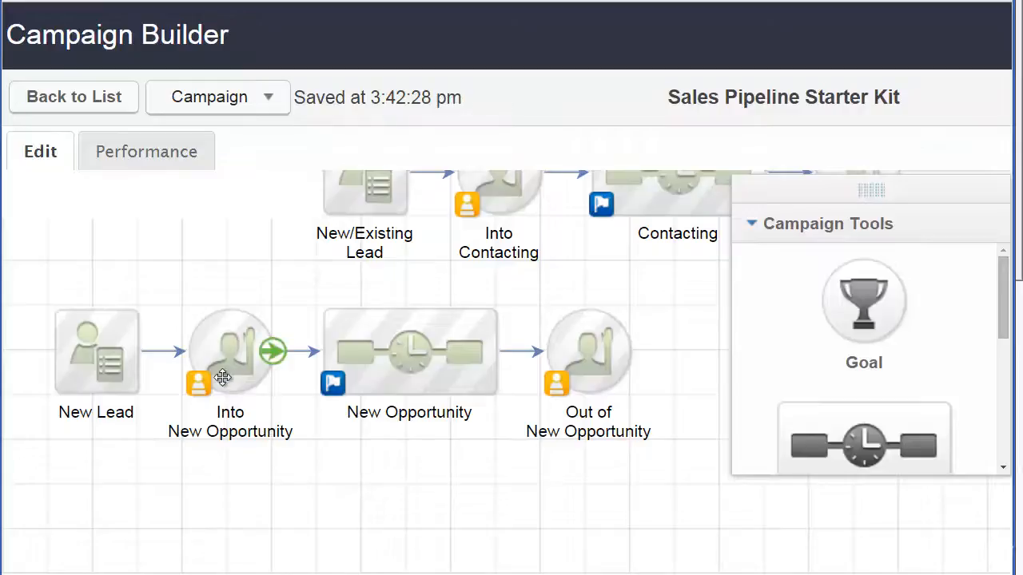
key("ctrl+minus")
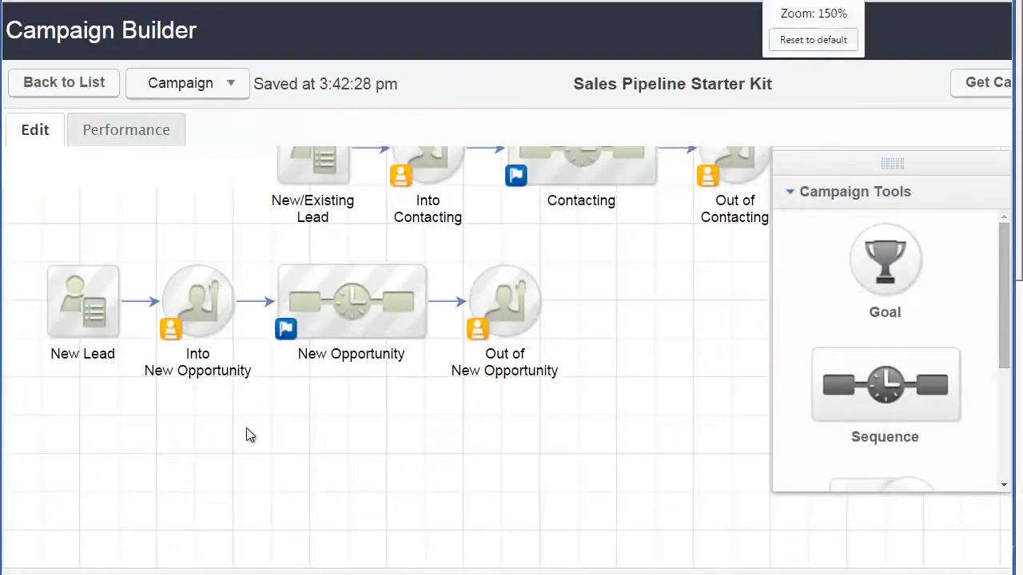
key("ctrl+minus")
key("ctrl+plus")
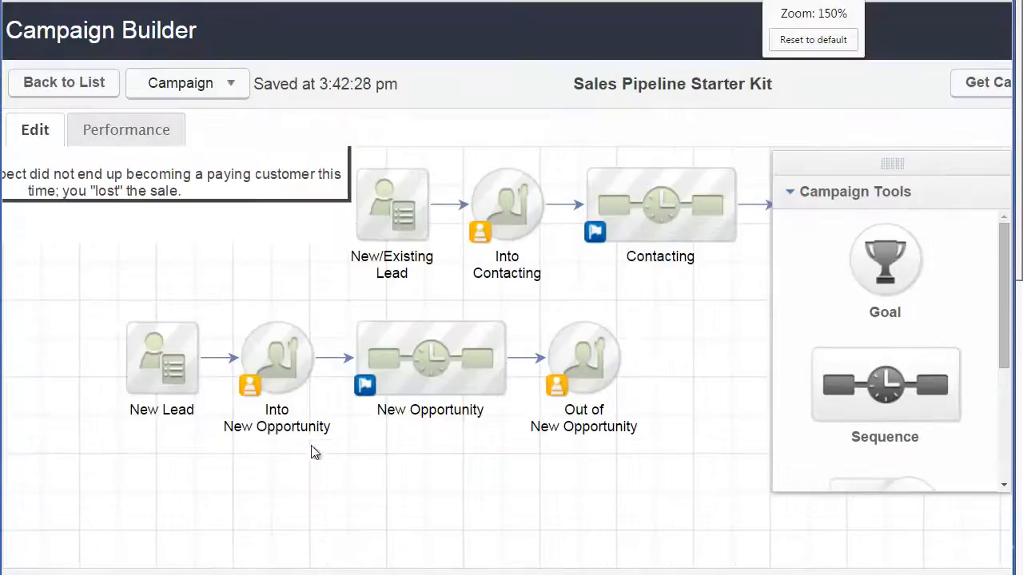
- Examine the Into New Opportunity goal's settings and its list of possible user triggers, and close them without saving
mouse_move(331, 395)
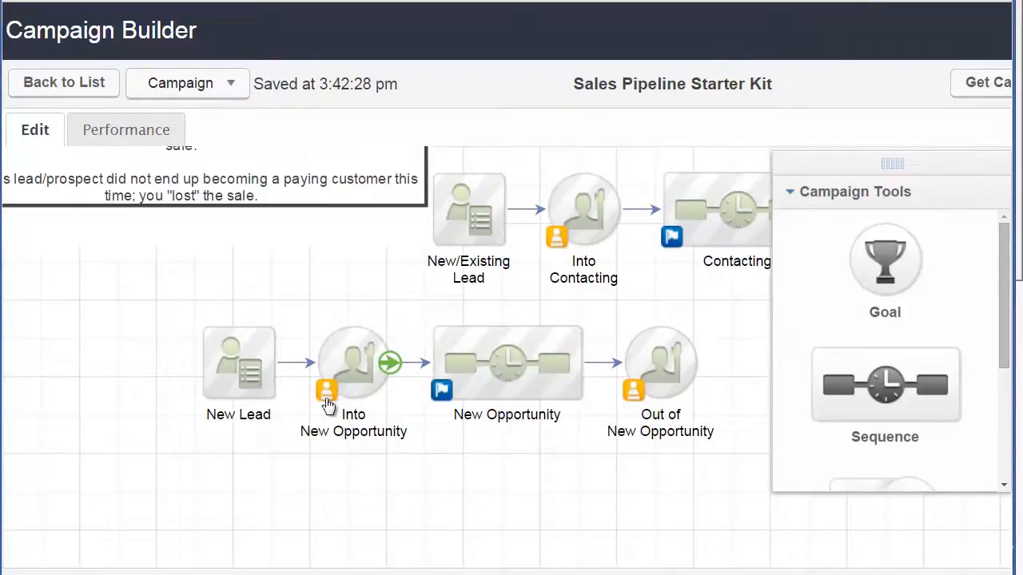
double_click(328, 405)
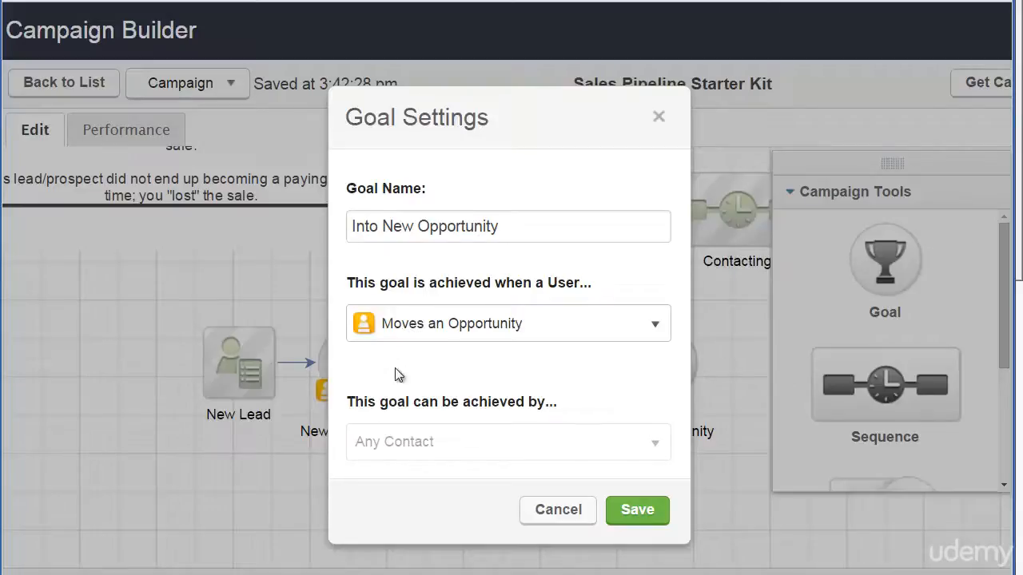
left_click(480, 326)
left_click(634, 259)
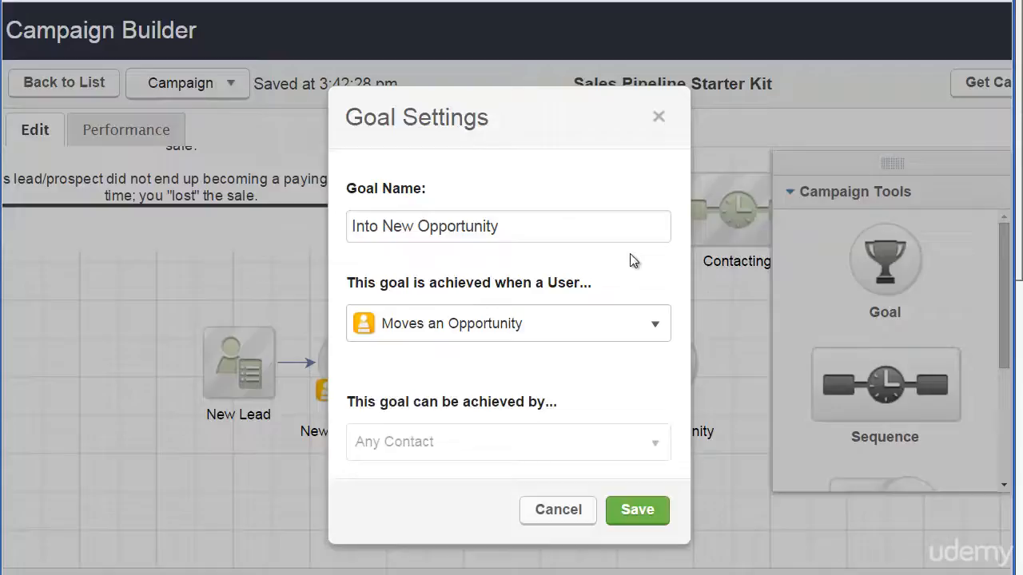
left_click(661, 332)
scroll(564, 390, "down", 2)
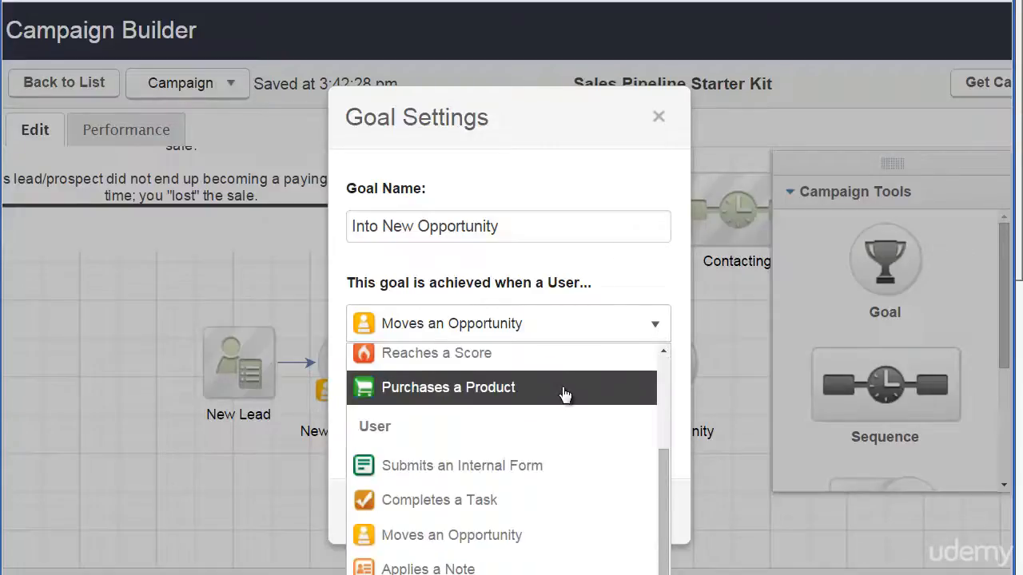
scroll(472, 458, "down", 1)
left_click(477, 472)
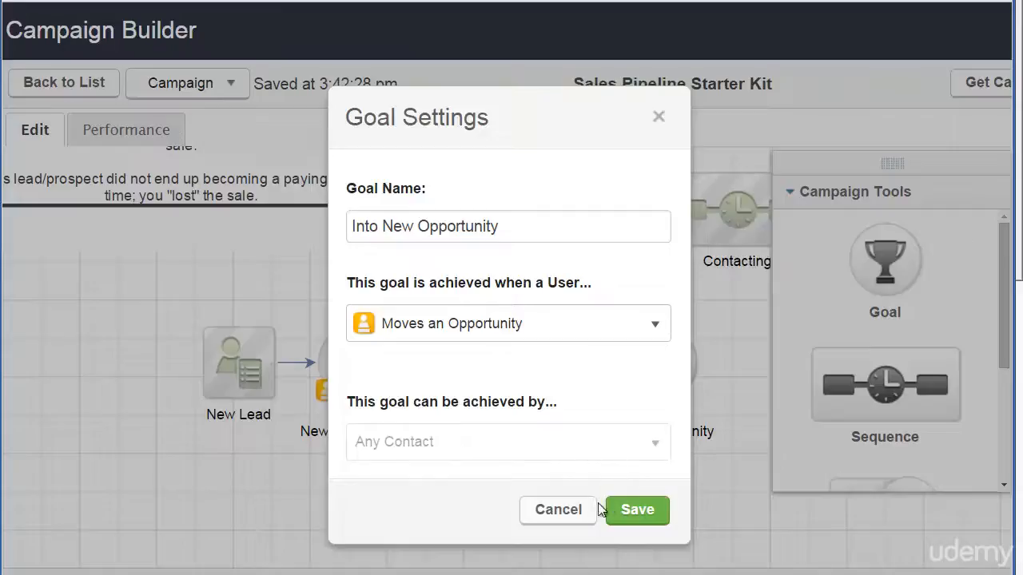
left_click(560, 514)
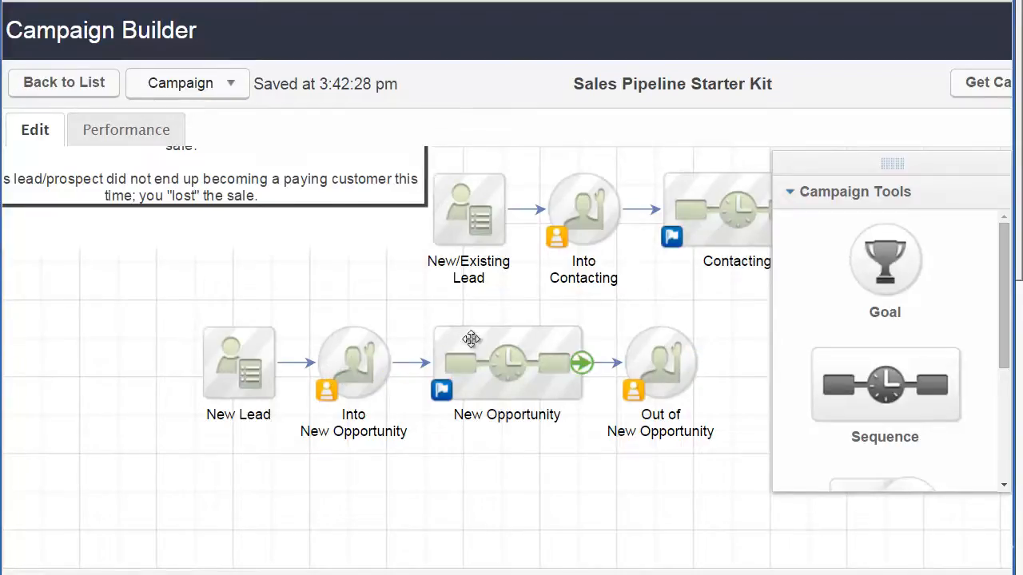
left_click(494, 366)
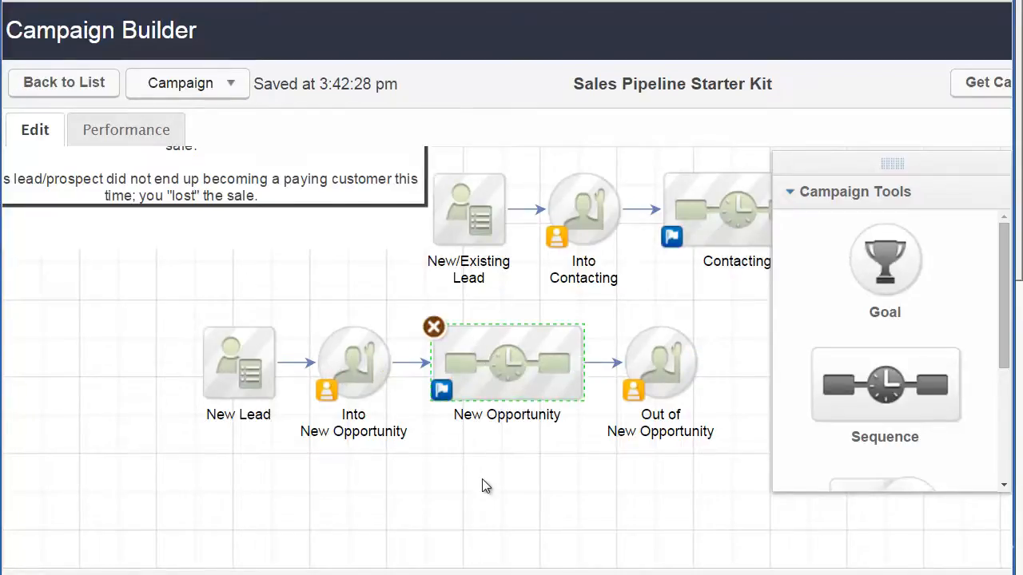
left_click_drag(623, 453, 456, 452)
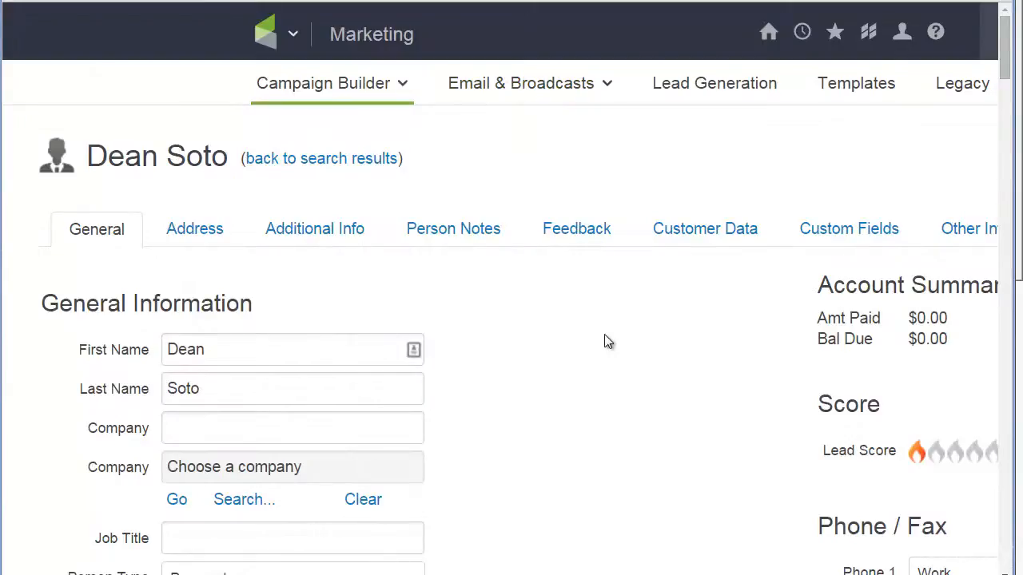
- Look through the contact's record down to its tasks and show the opportunities attached to the contact
scroll(605, 327, "down", 5)
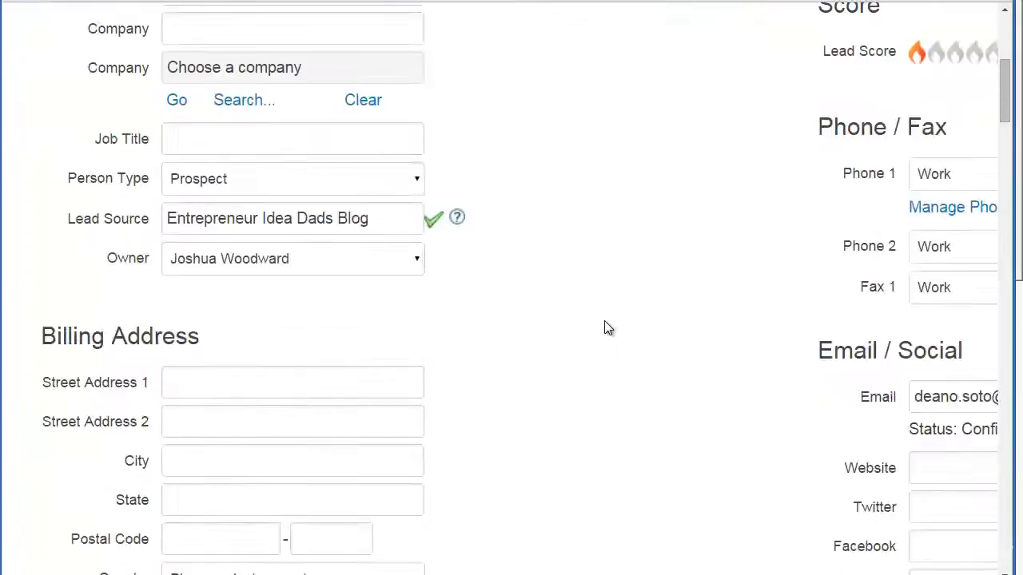
scroll(605, 326, "down", 2)
scroll(605, 328, "down", 2)
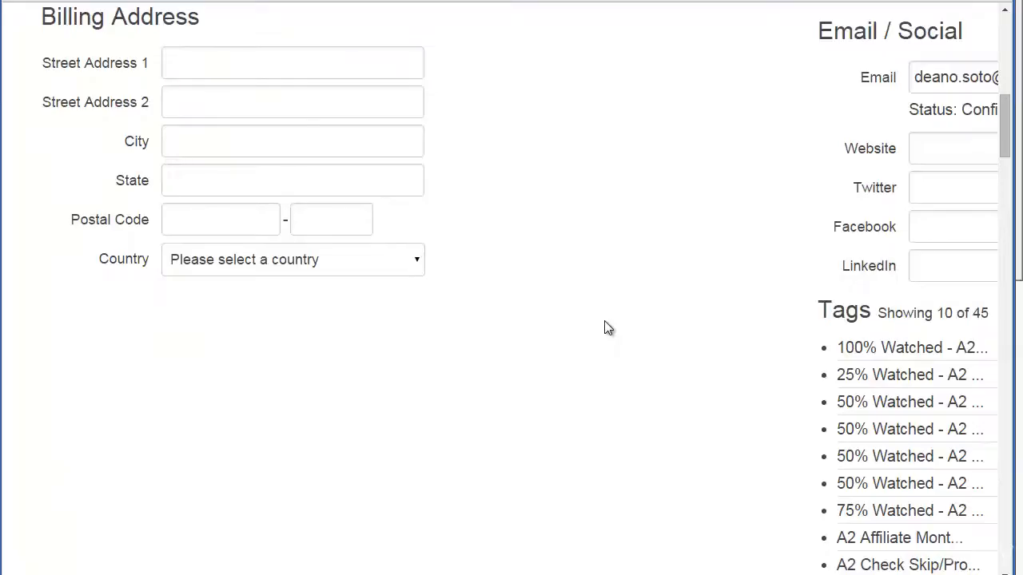
scroll(605, 327, "down", 7)
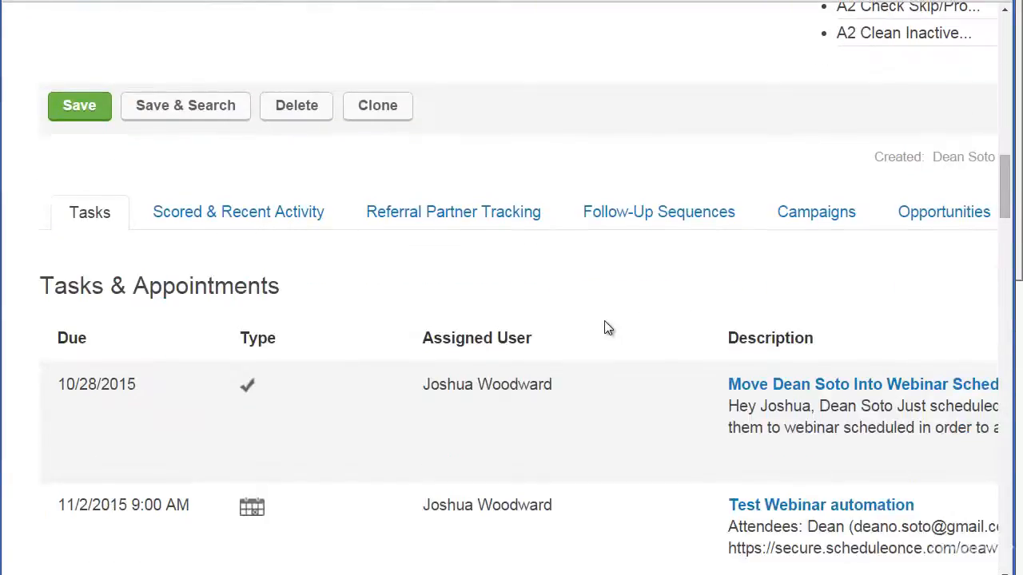
scroll(605, 327, "down", 2)
scroll(605, 326, "up", 1)
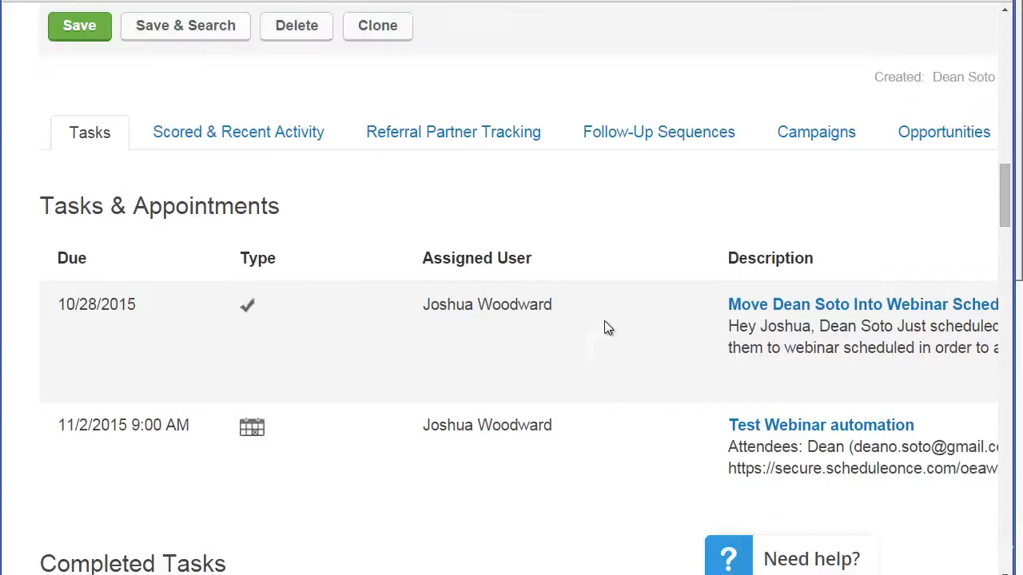
left_click(913, 135)
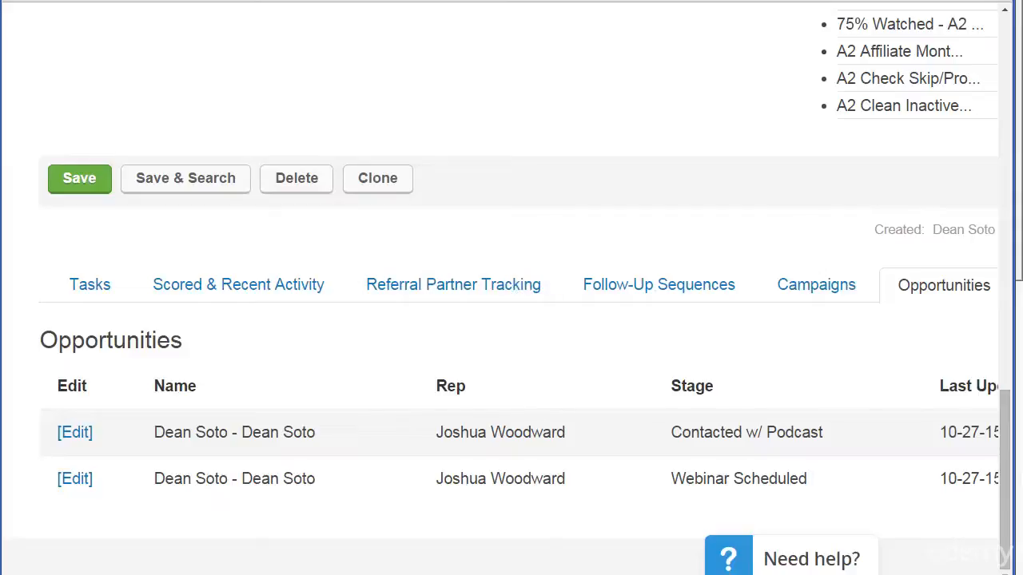
left_click_drag(596, 573, 647, 573)
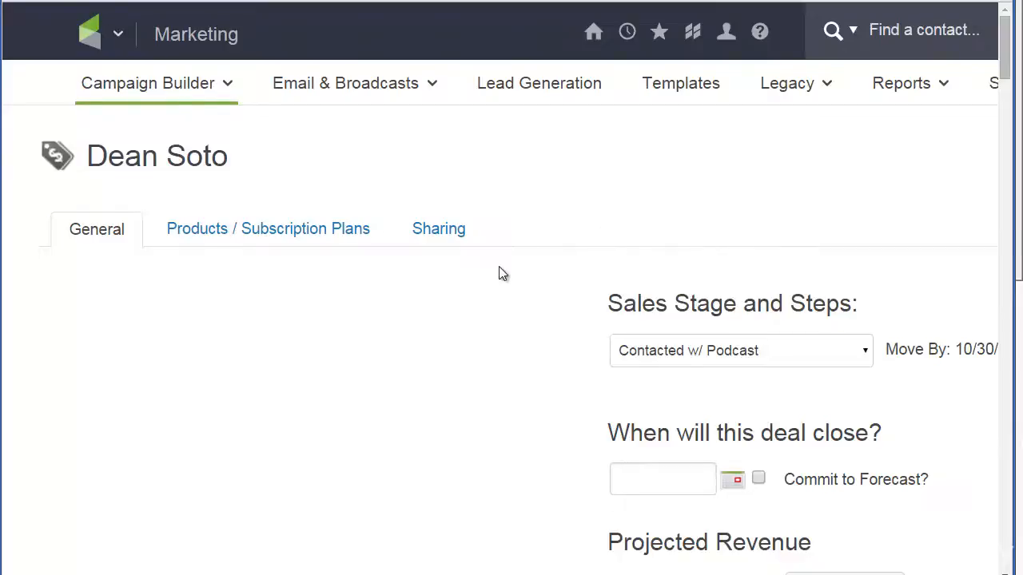
- Review the sales stages available in the contact's opportunity record without changing the selected stage
scroll(501, 268, "down", 1)
left_click(684, 271)
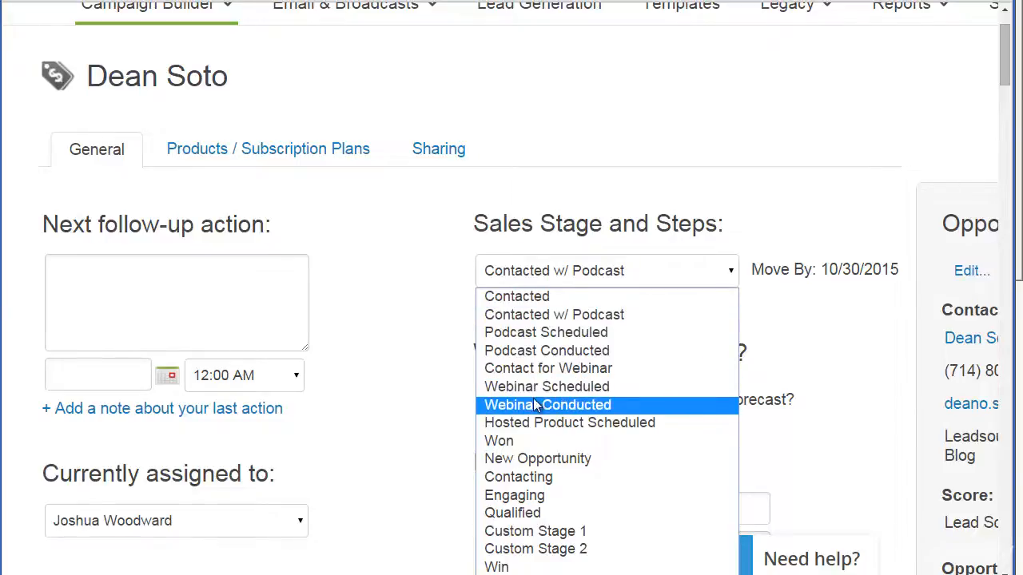
left_click(425, 321)
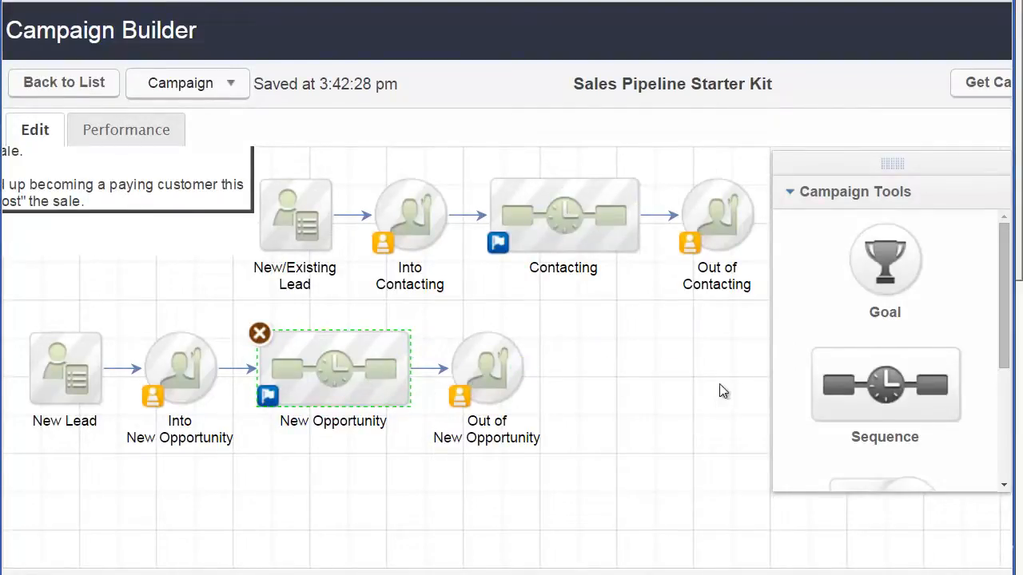
- Inspect the Contacting sequence in the Sales Pipeline Starter Kit campaign and return to the campaign canvas
left_click_drag(692, 374, 601, 434)
left_click_drag(637, 366, 390, 532)
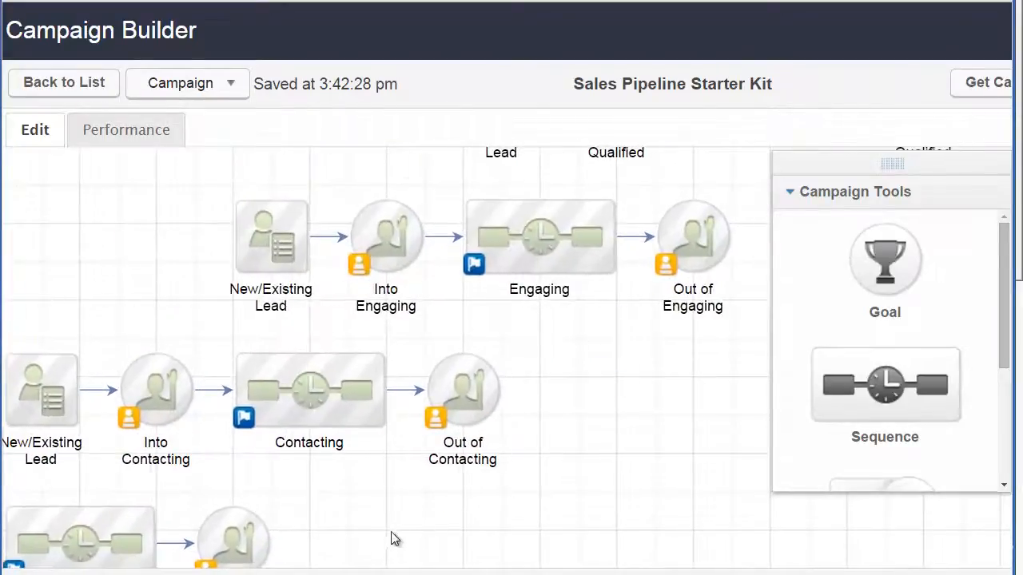
double_click(315, 402)
left_click(91, 89)
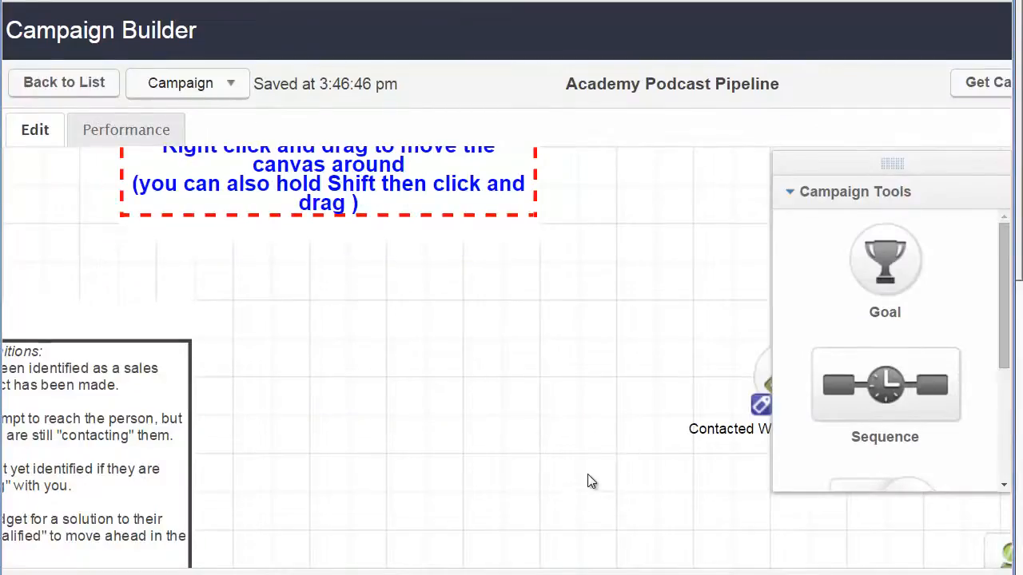
- Survey the Academy Podcast Pipeline campaign, from the webinar tag goal to the podcast contact and new opportunity stages
left_click_drag(589, 482, 395, 325)
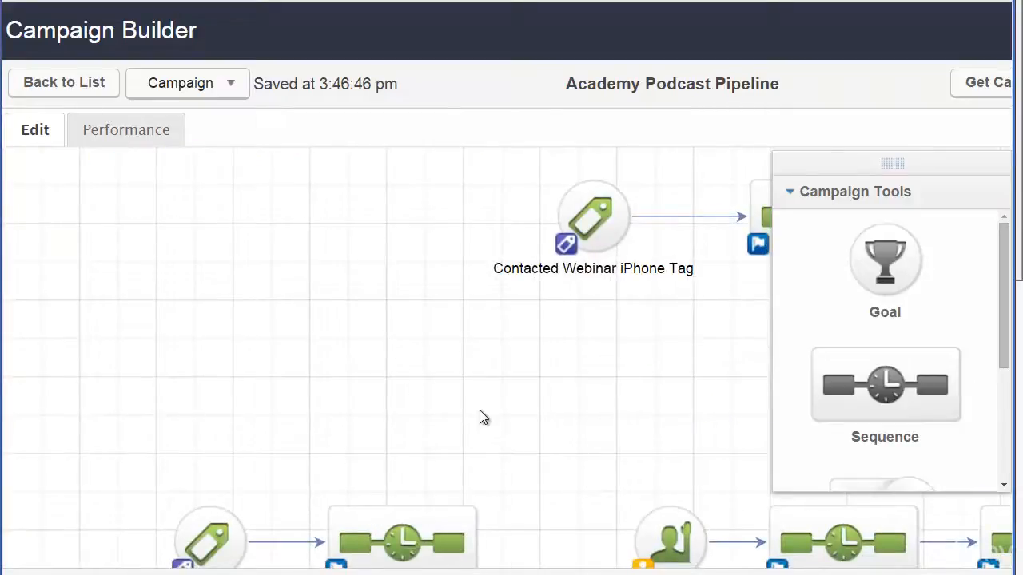
left_click_drag(480, 411, 447, 222)
left_click_drag(293, 239, 530, 108)
left_click_drag(339, 442, 395, 331)
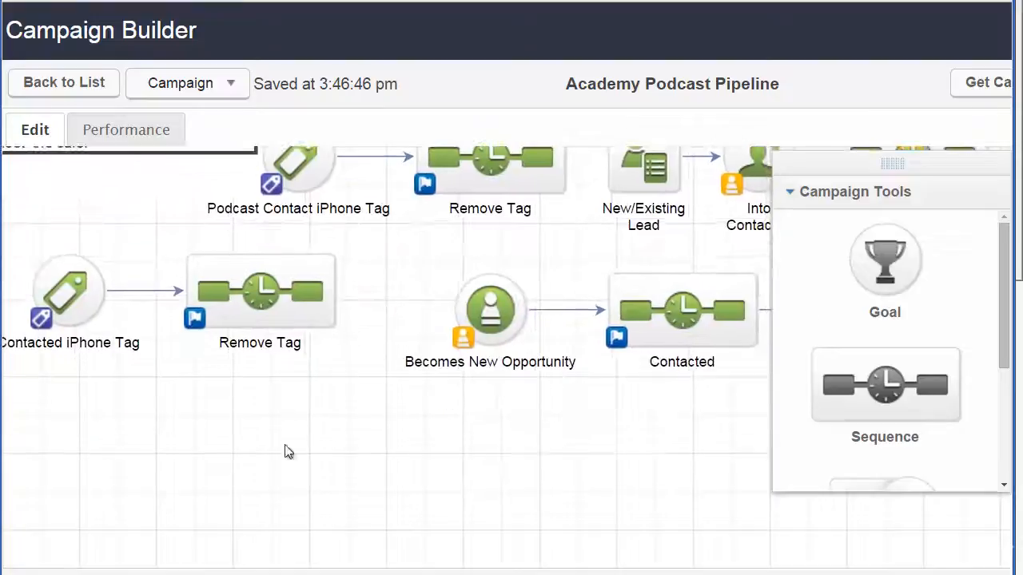
left_click_drag(364, 421, 63, 573)
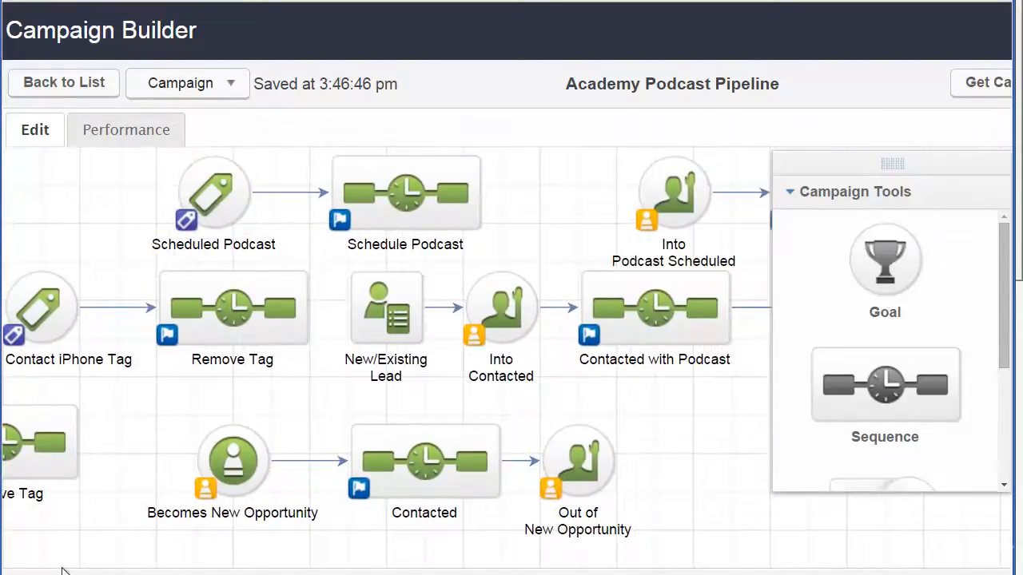
left_click_drag(133, 420, 295, 427)
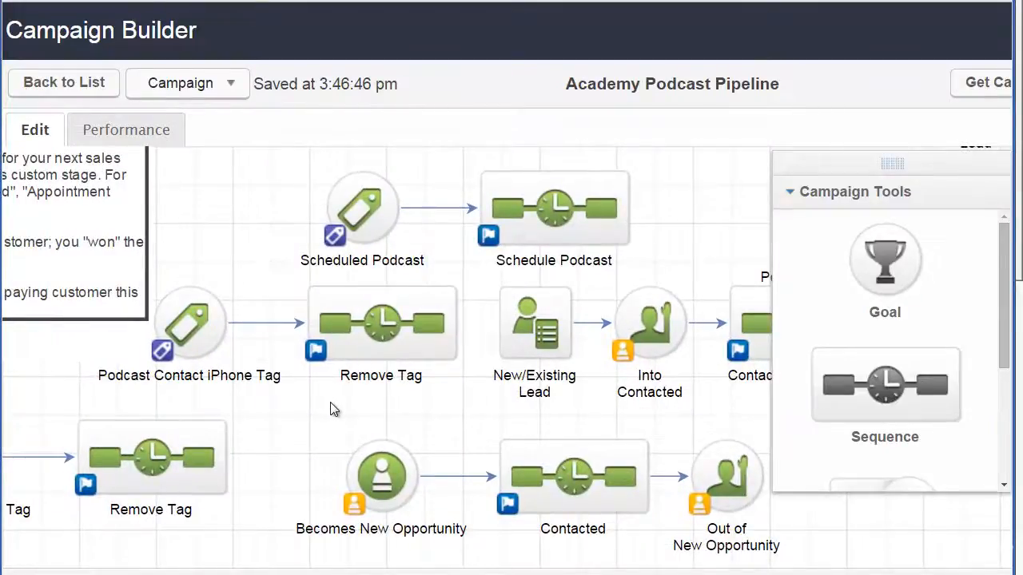
left_click_drag(422, 421, 478, 428)
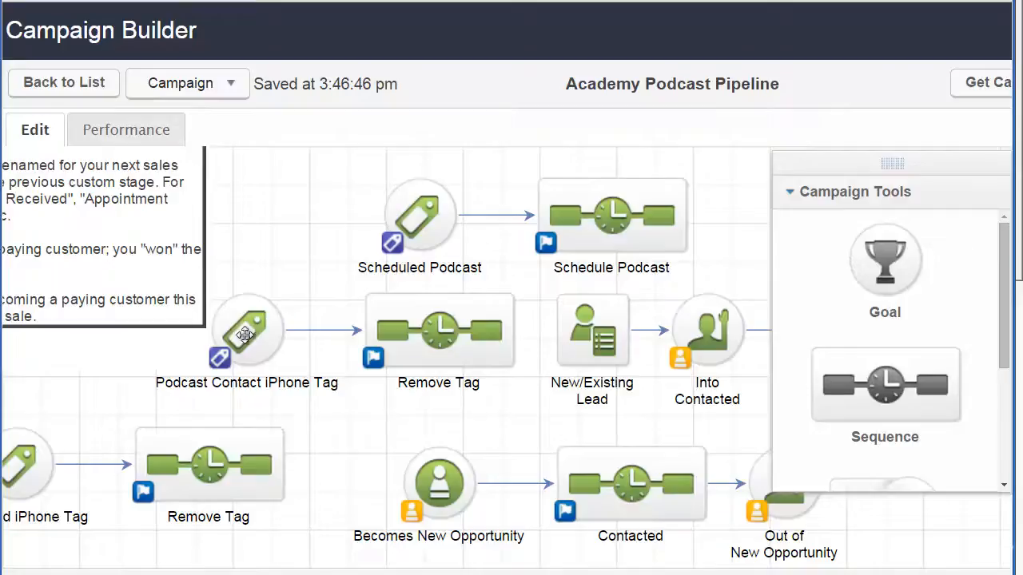
- Check which tag triggers the Podcast Contact iPhone Tag goal and close its configuration unchanged
mouse_move(244, 332)
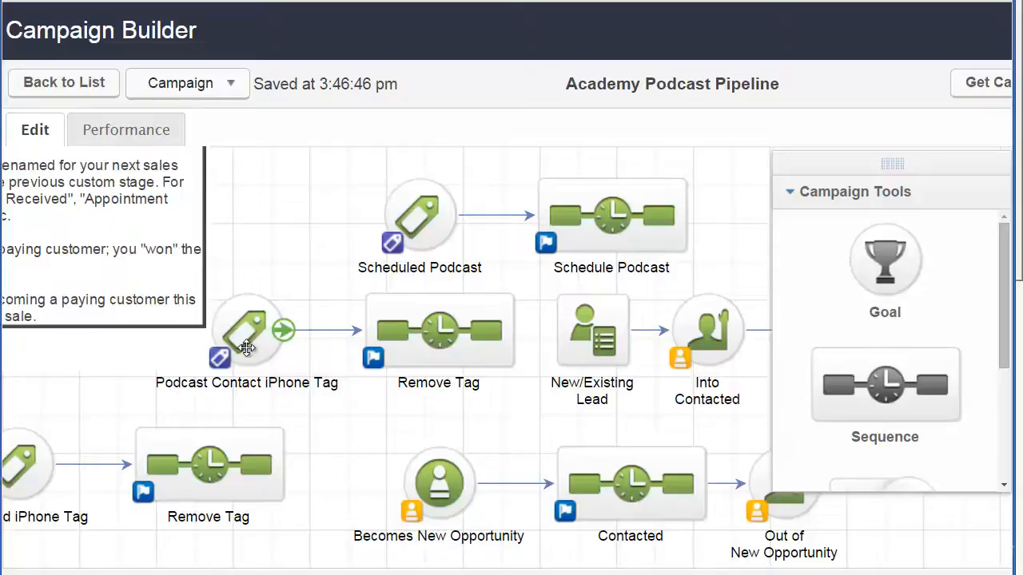
double_click(247, 347)
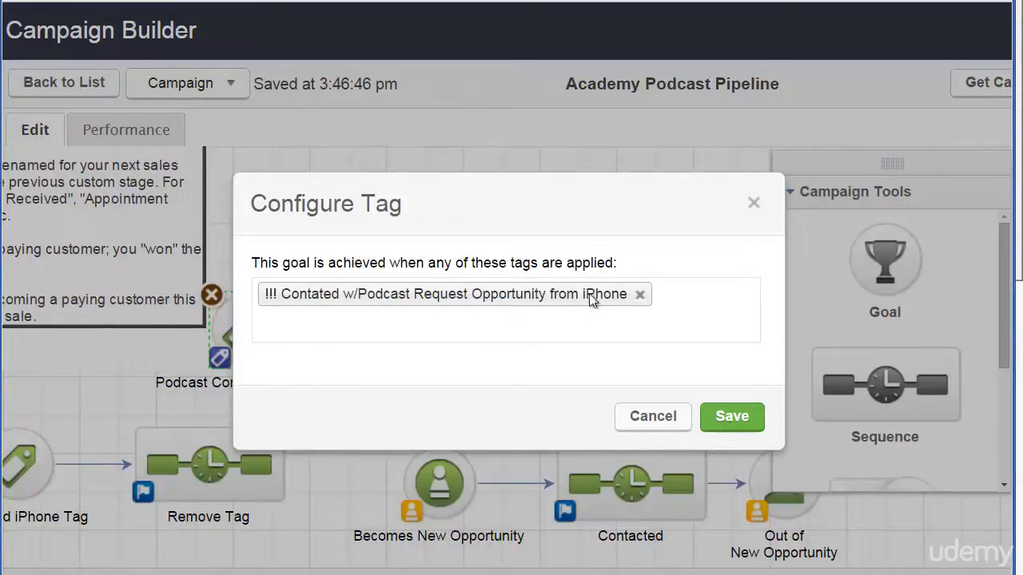
left_click(753, 203)
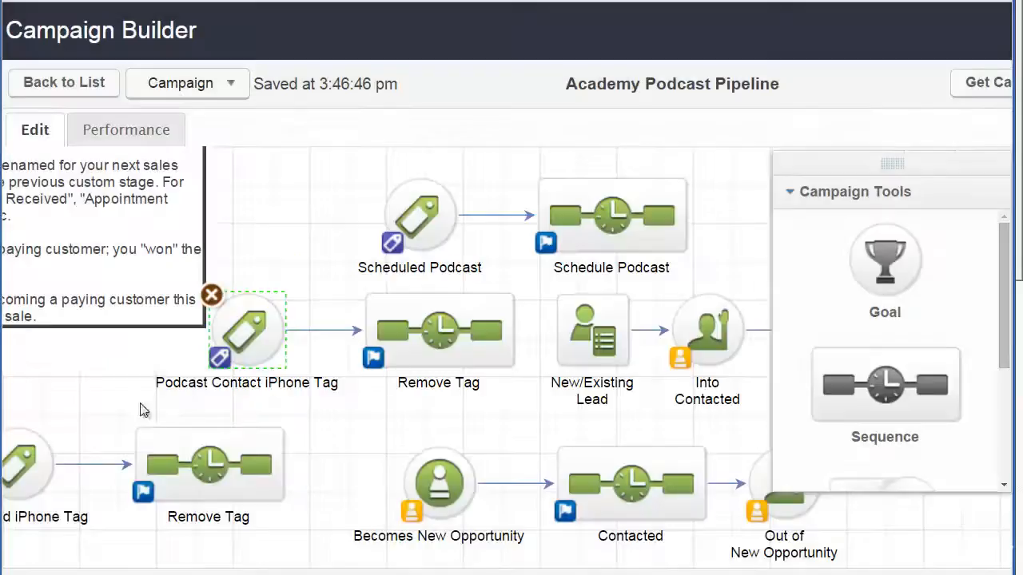
- Review the Create Opportunity settings in the podcast contact's Remove Tag sequence, save them, and return to the campaign
double_click(410, 333)
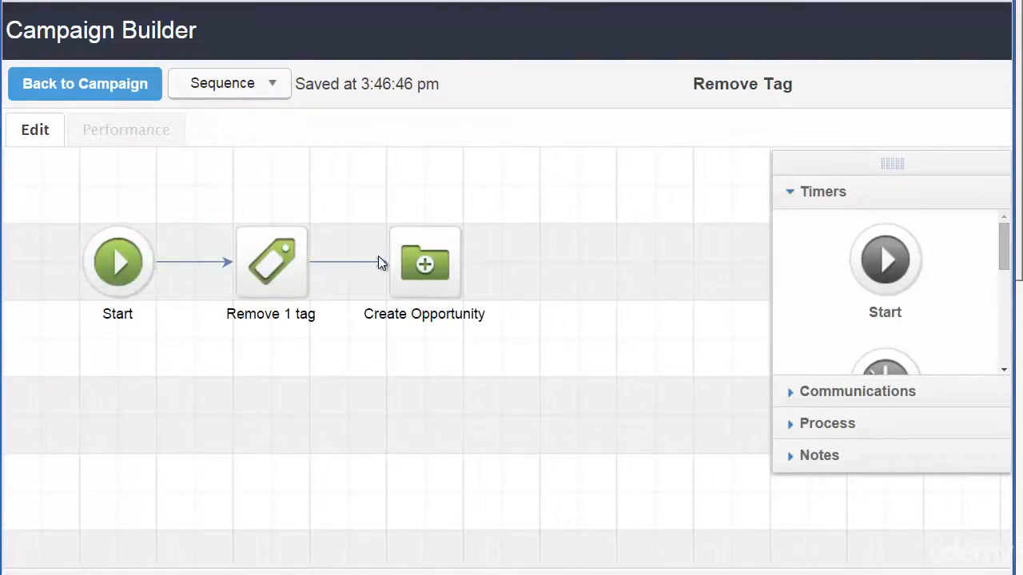
double_click(416, 260)
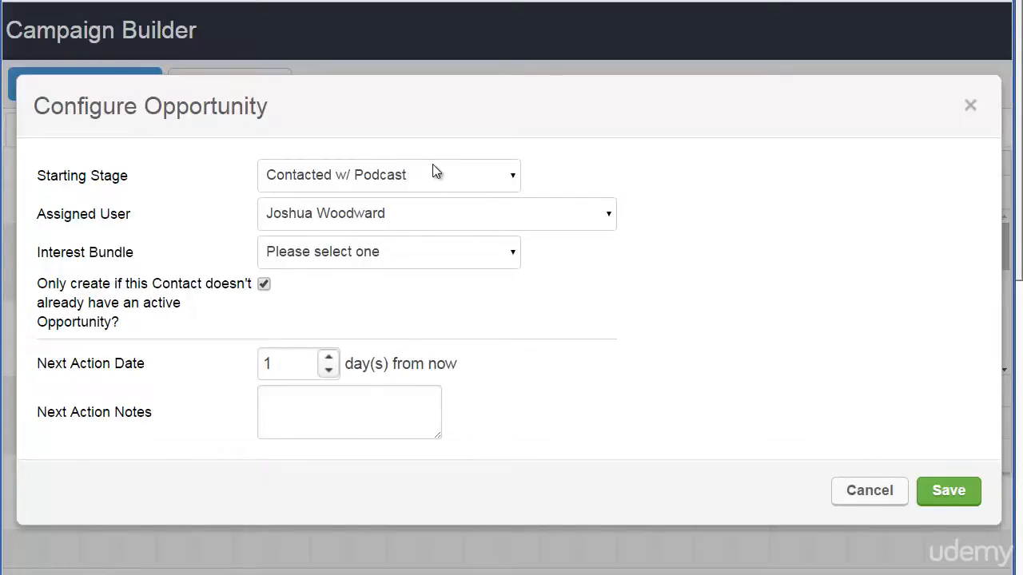
left_click(959, 492)
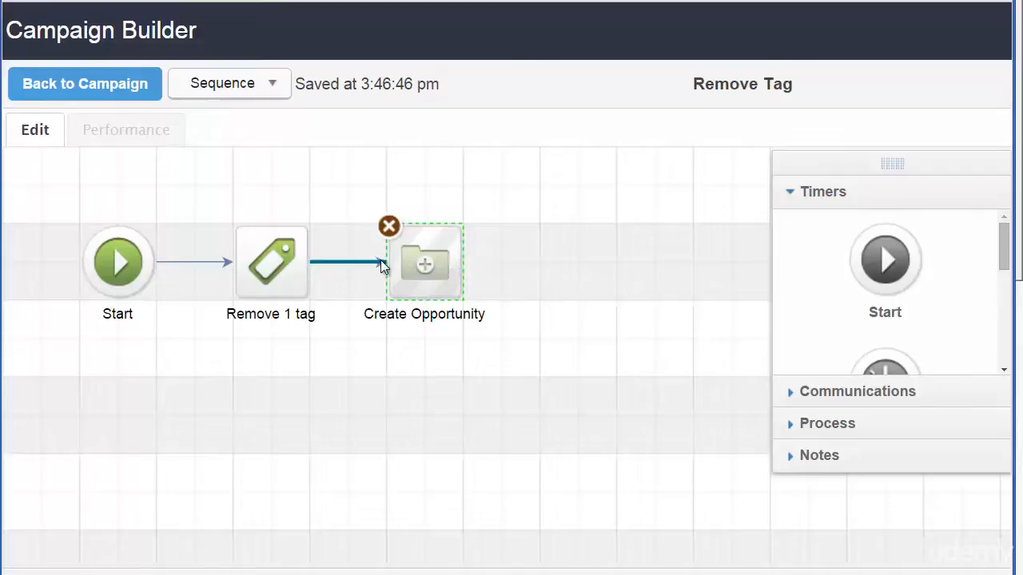
left_click(110, 95)
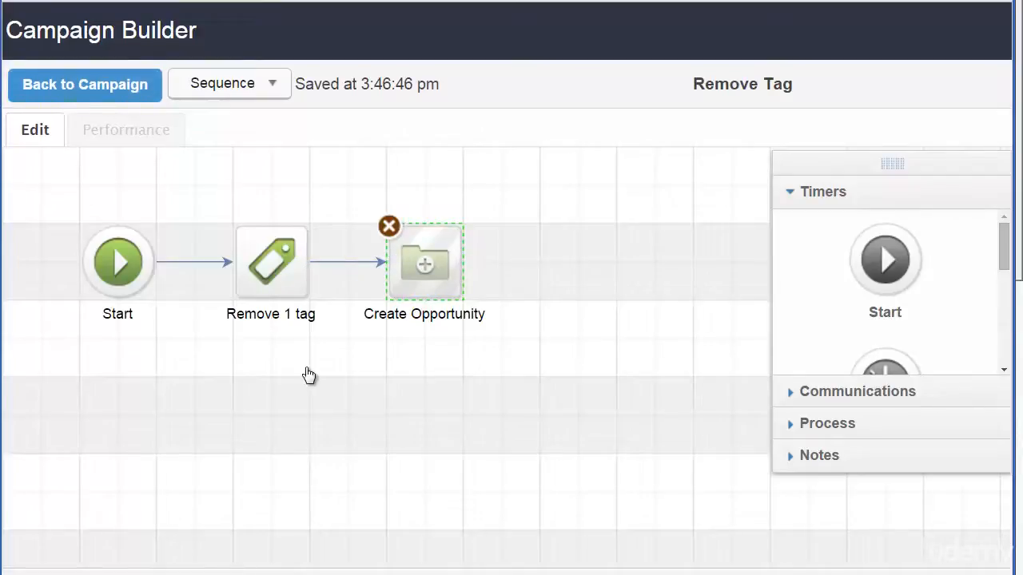
- Look again at the tag removal and opportunity creation steps in the Remove Tag sequence, and return to the campaign
left_click_drag(532, 402, 290, 406)
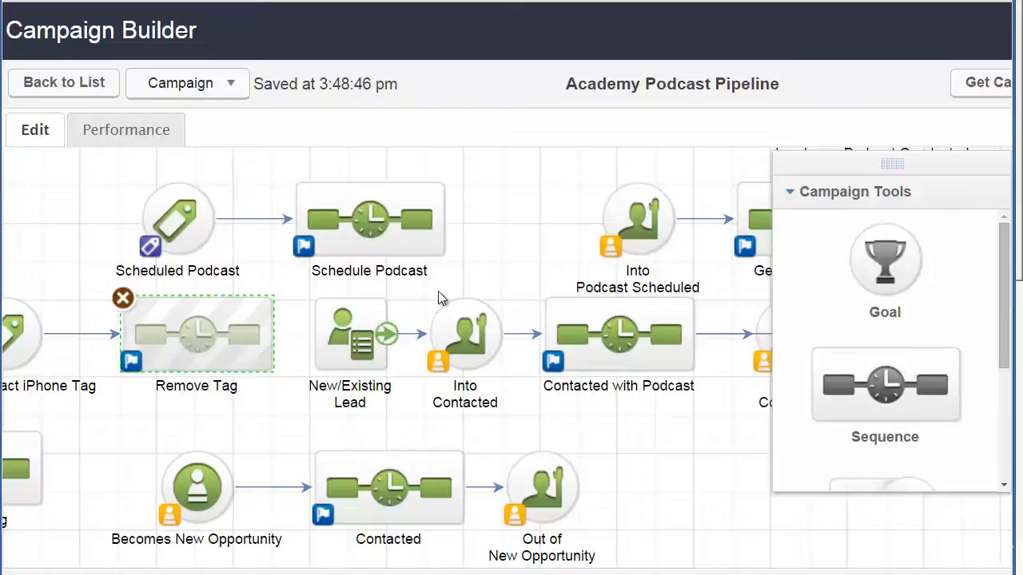
double_click(207, 353)
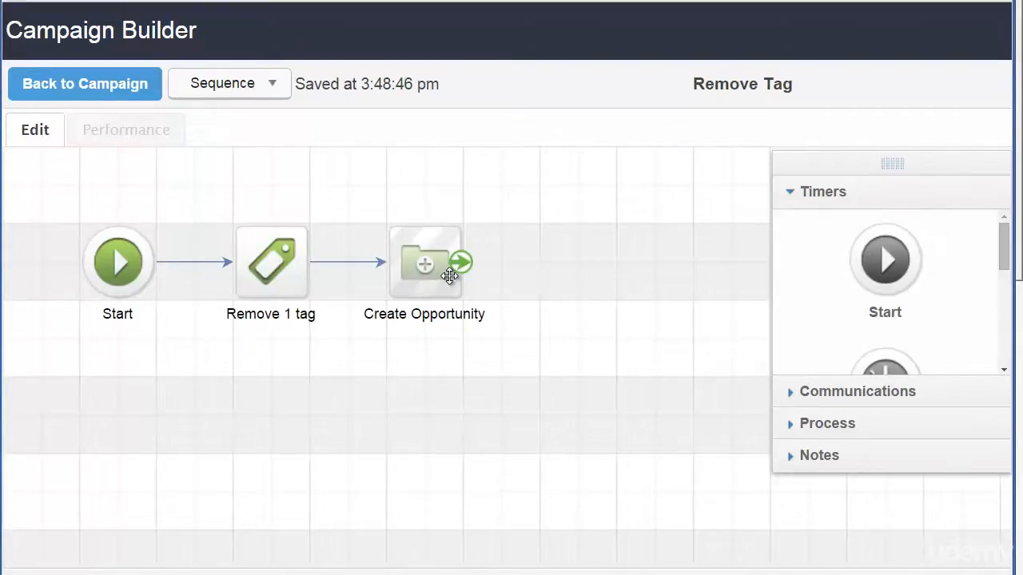
left_click(38, 88)
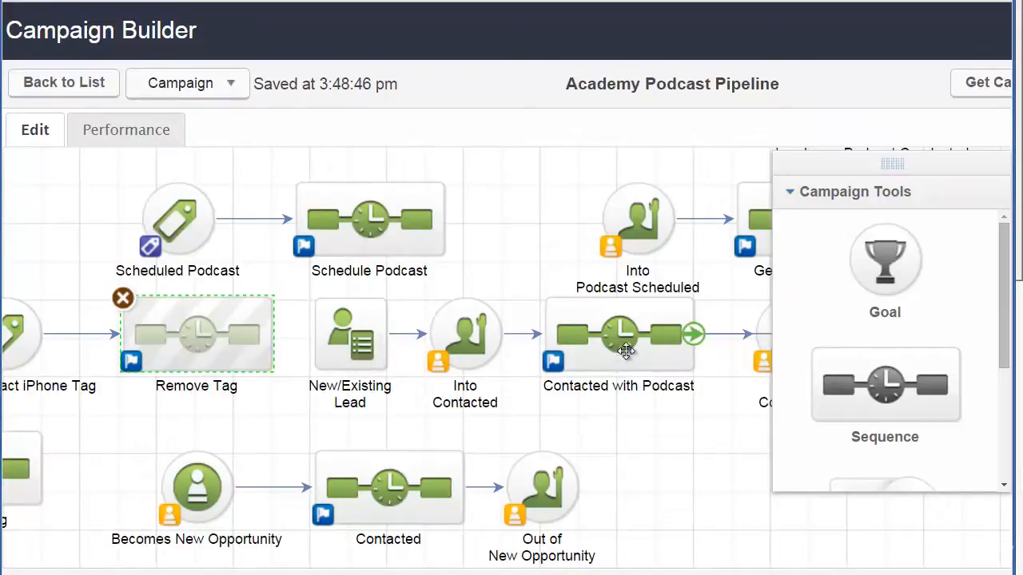
- Survey the campaign from the Into Contacted goal across the podcast scheduled and conducted stages, and back to the new opportunity row
left_click(452, 334)
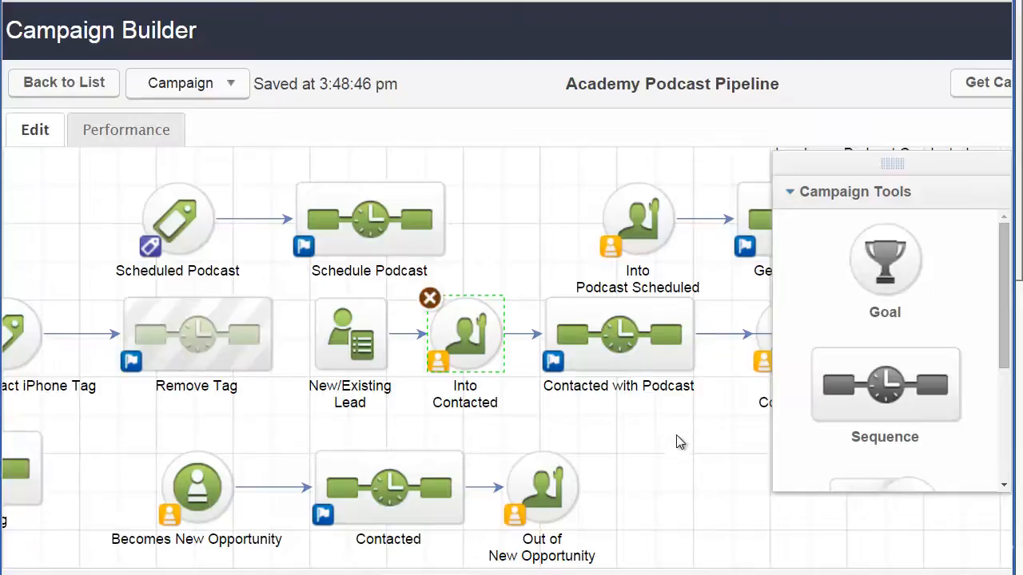
left_click_drag(665, 421, 468, 574)
right_click(467, 574)
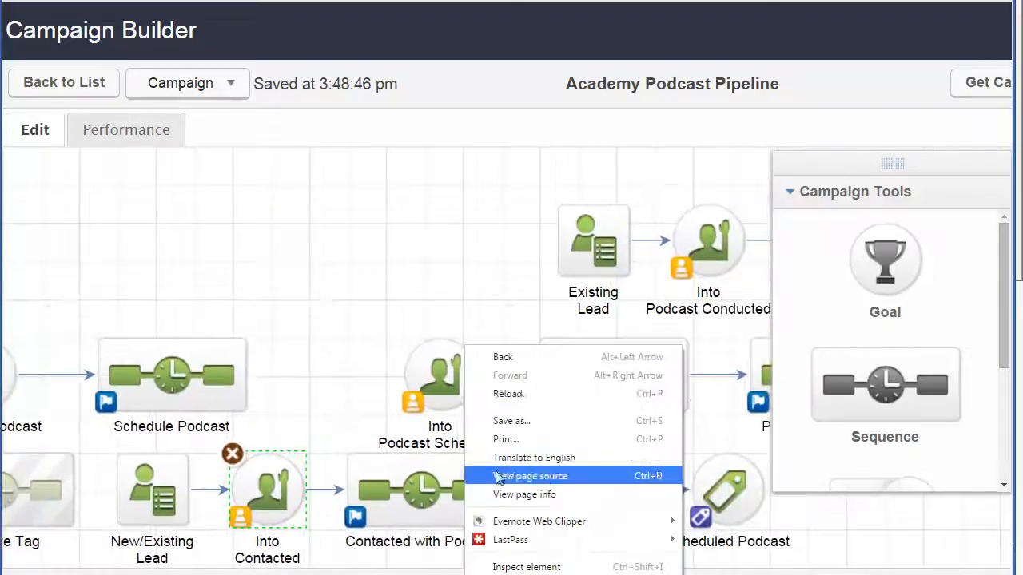
left_click(416, 289)
left_click_drag(469, 287, 361, 283)
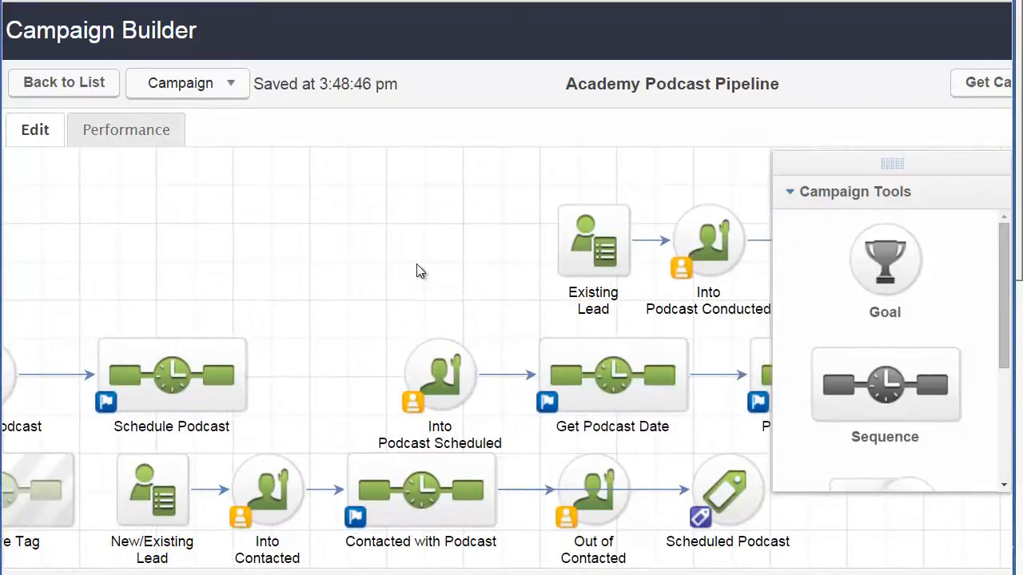
left_click_drag(418, 269, 68, 221)
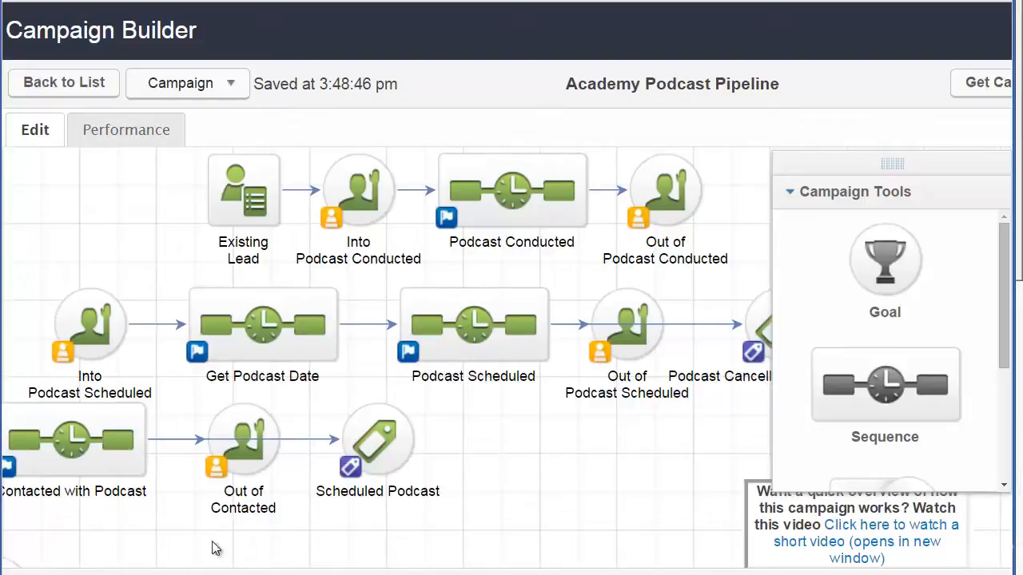
left_click_drag(151, 534, 274, 517)
left_click_drag(142, 539, 783, 389)
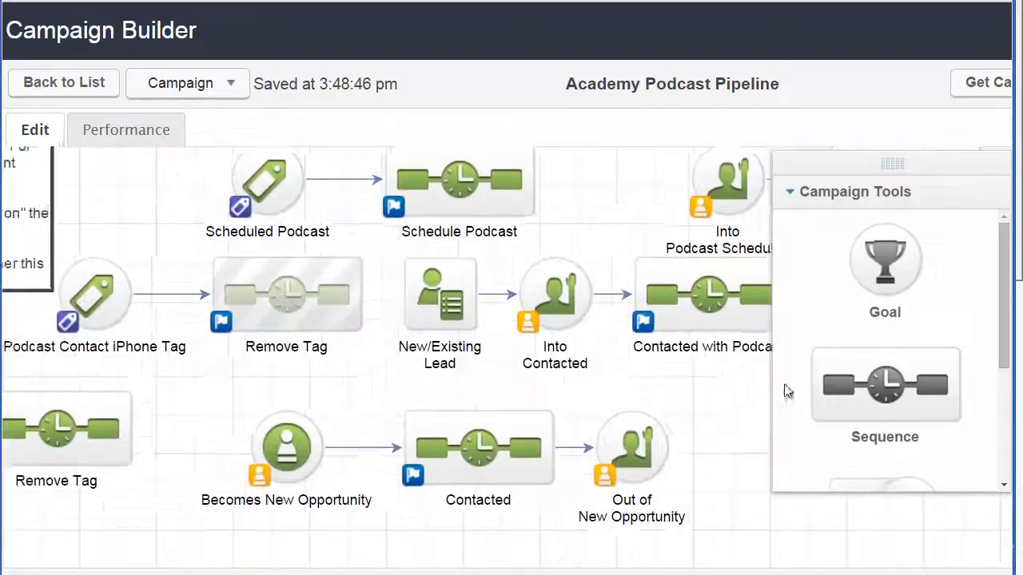
right_click(783, 387)
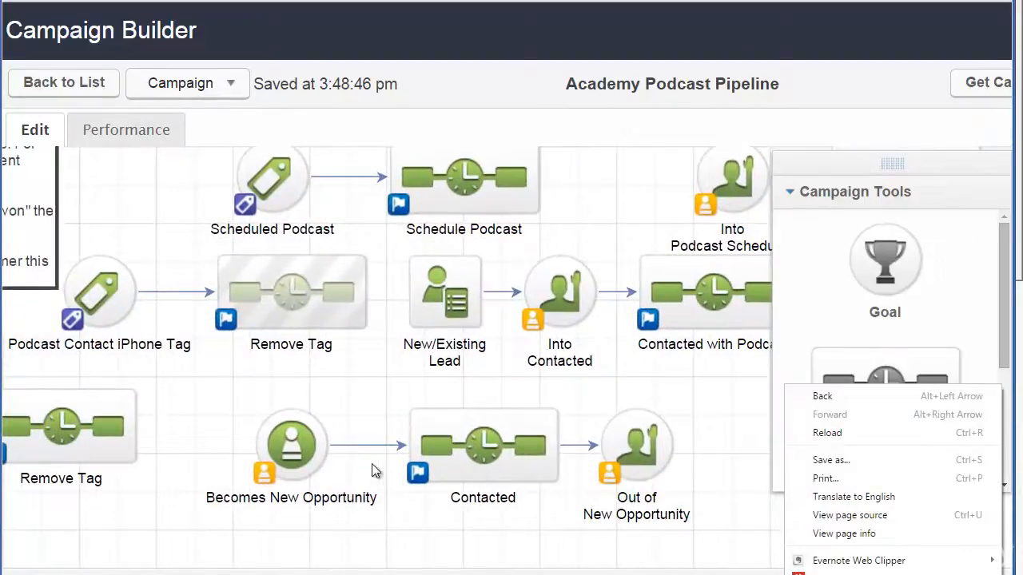
left_click(217, 514)
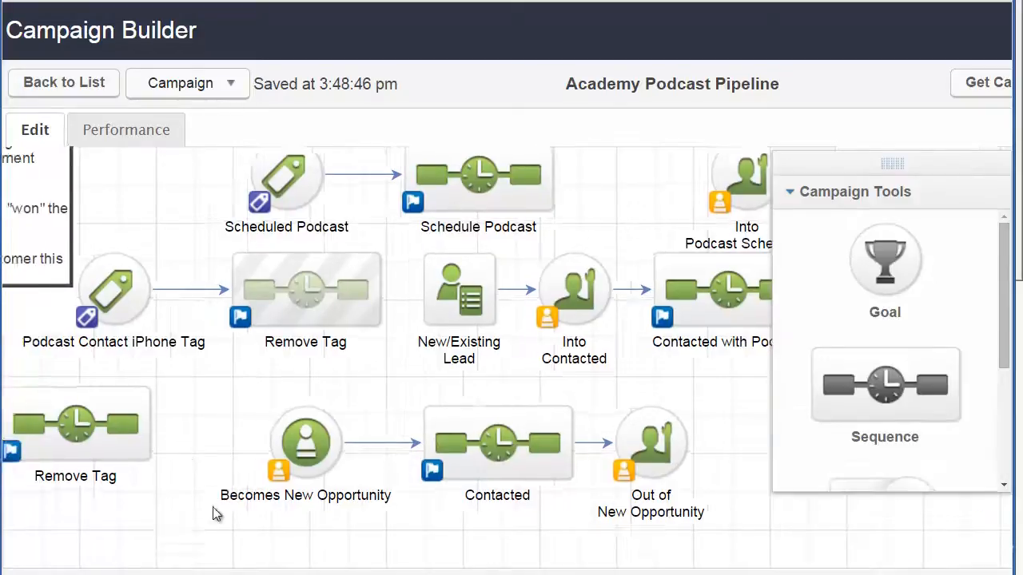
- Check the steps of the Remove Tag sequence that follows the Contacted iPhone Tag goal, and return to the campaign
left_click_drag(217, 514, 386, 521)
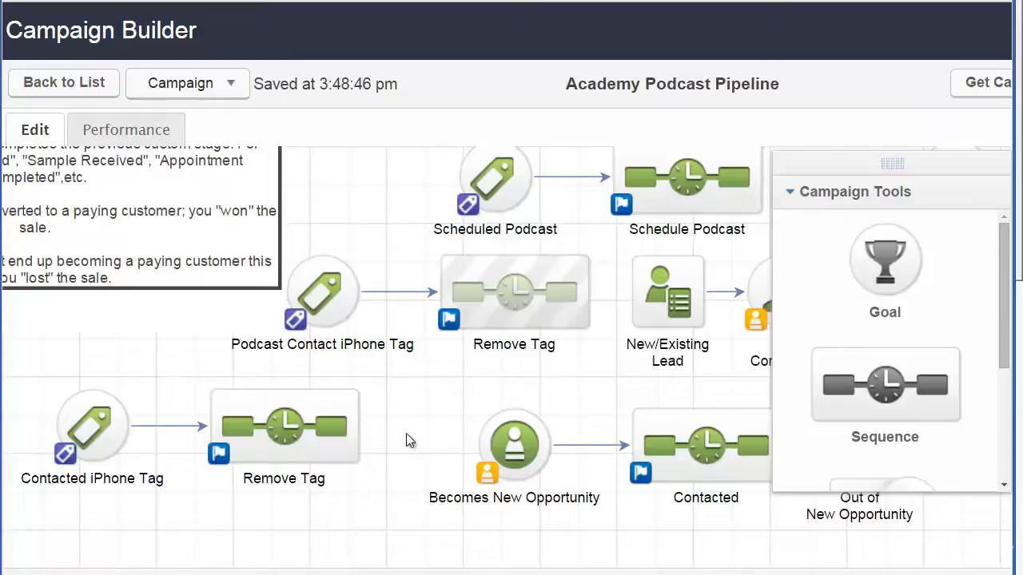
mouse_move(126, 425)
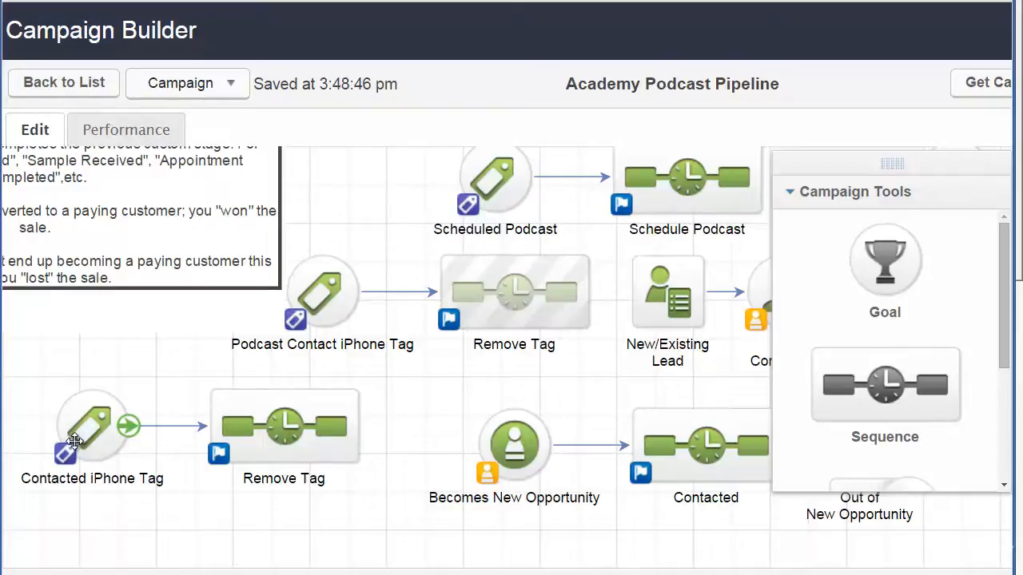
left_click(255, 445)
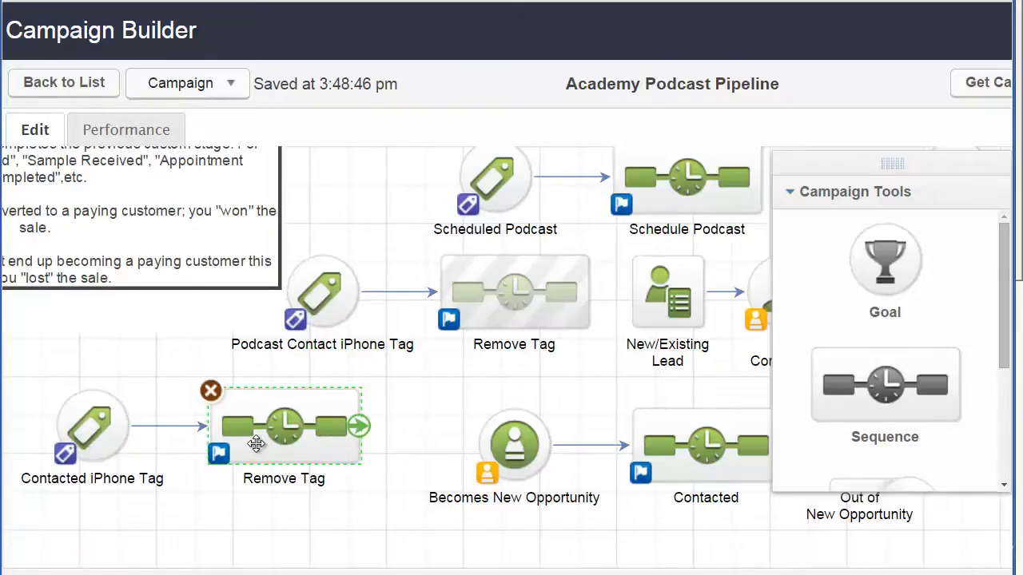
double_click(256, 446)
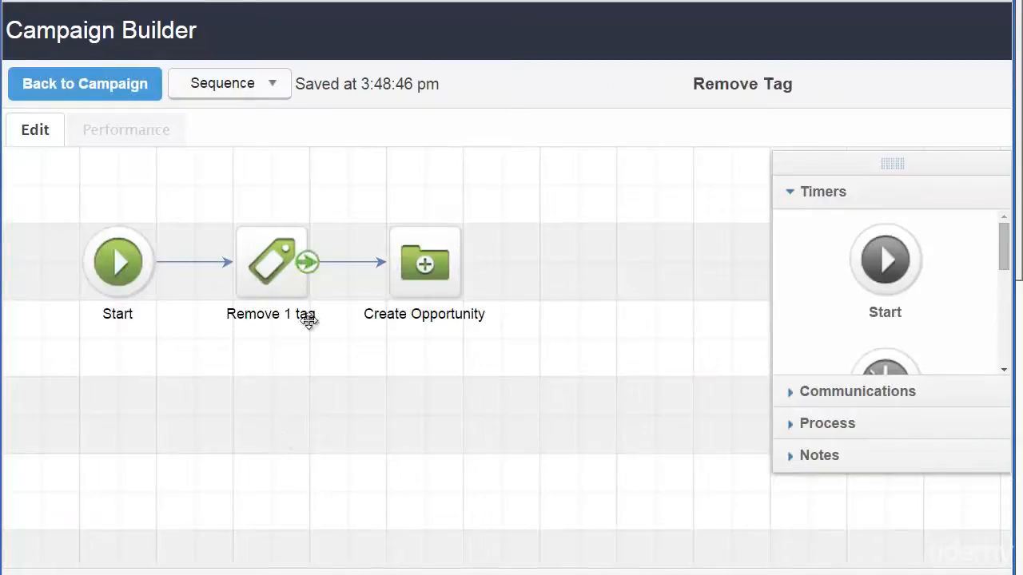
left_click(50, 89)
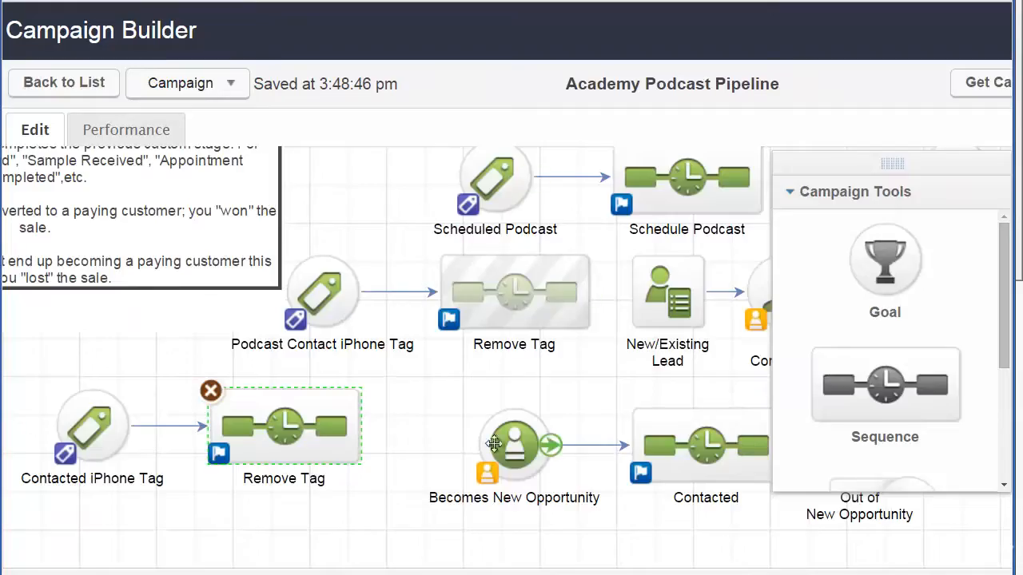
- Review the timers, podcast invite emails, notes and task in the Contacted with Podcast sequence, and return to the campaign
left_click_drag(459, 401, 227, 459)
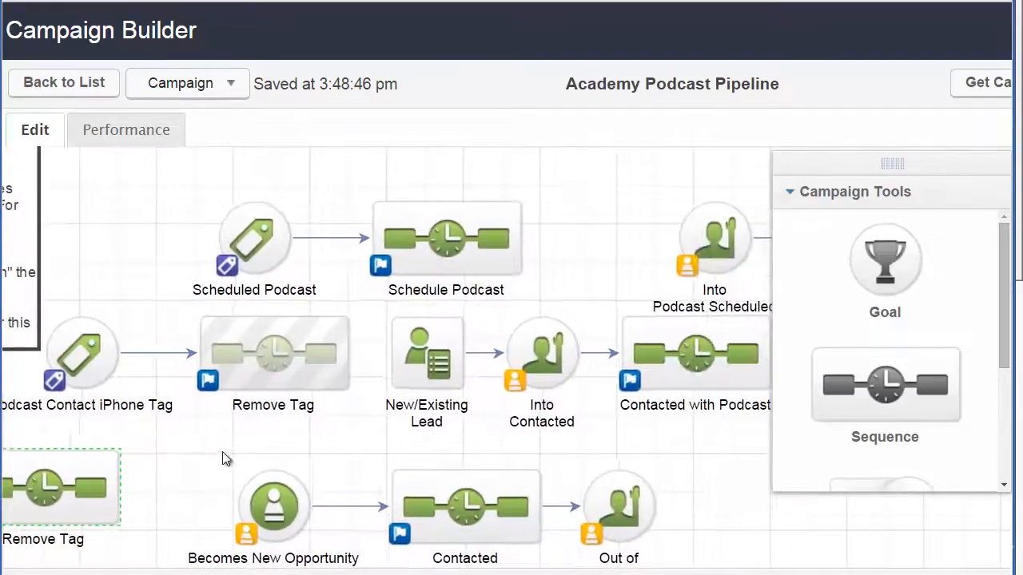
left_click_drag(711, 443, 788, 449)
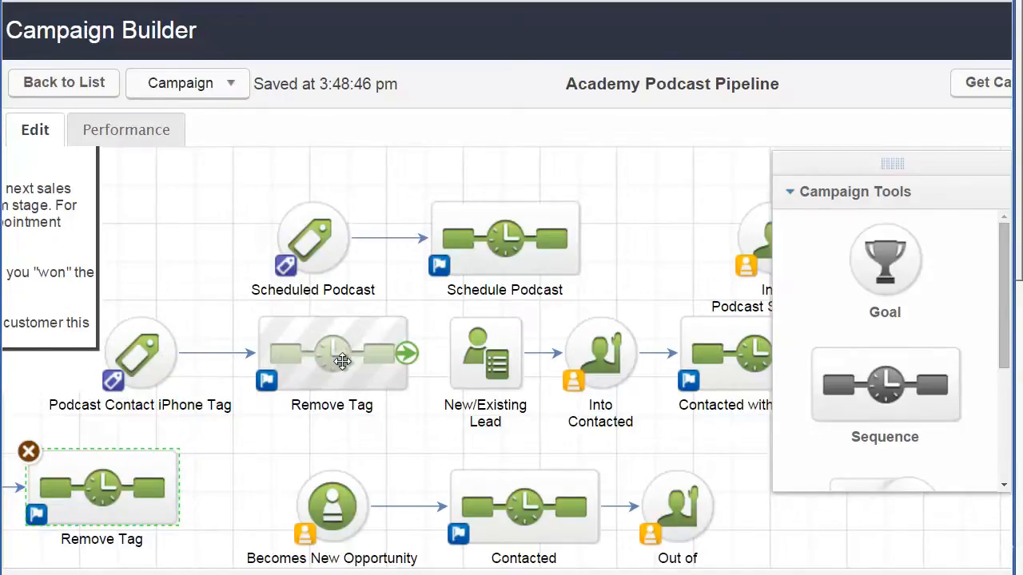
left_click_drag(735, 459, 437, 468)
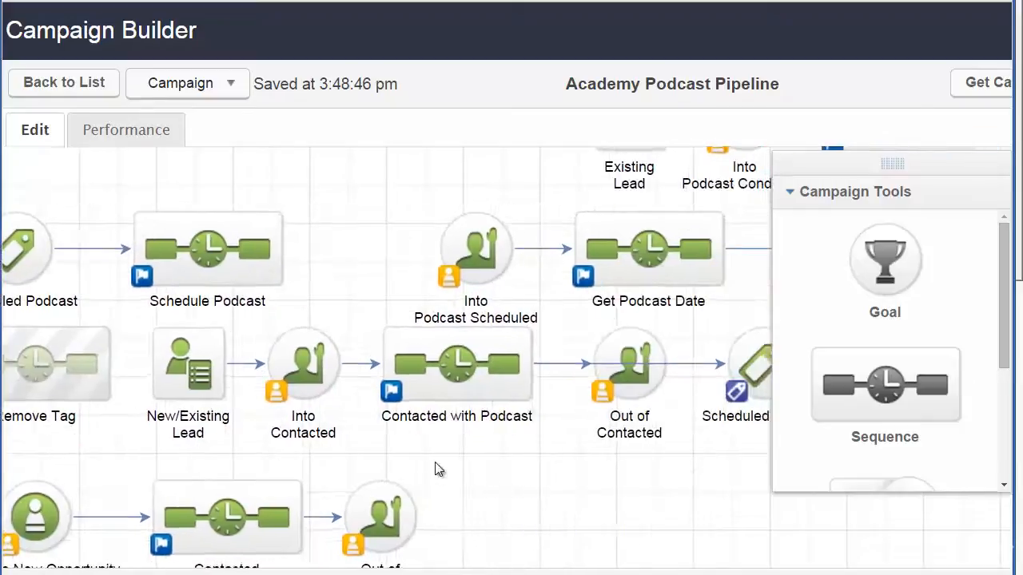
double_click(443, 375)
left_click_drag(467, 382, 206, 349)
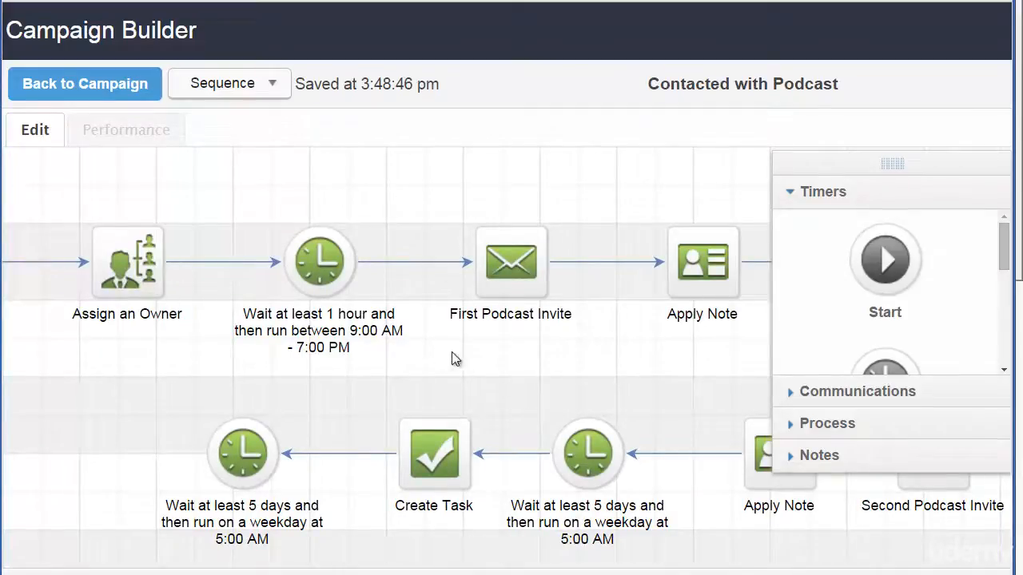
left_click_drag(474, 345, 333, 361)
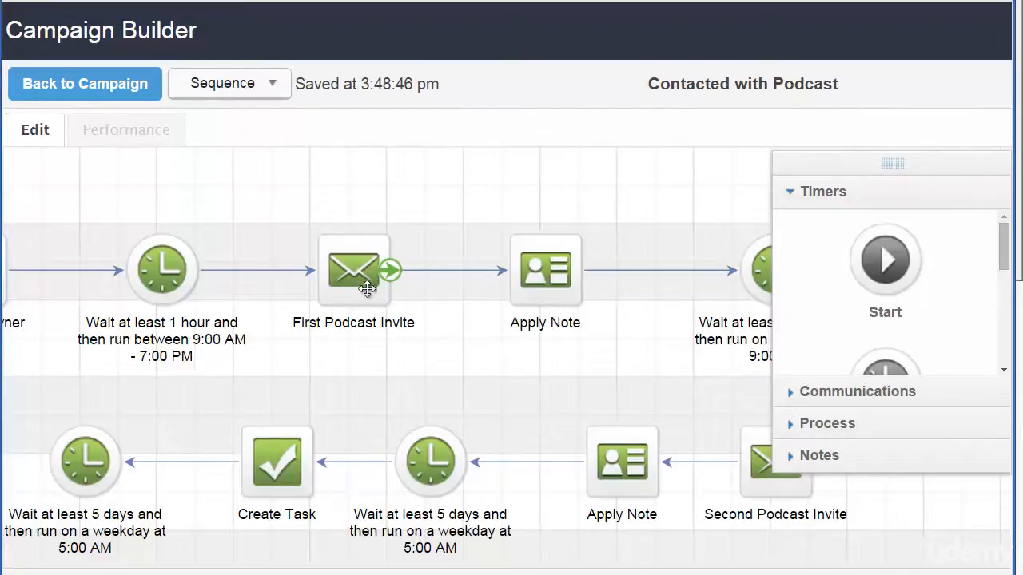
left_click_drag(553, 370, 436, 361)
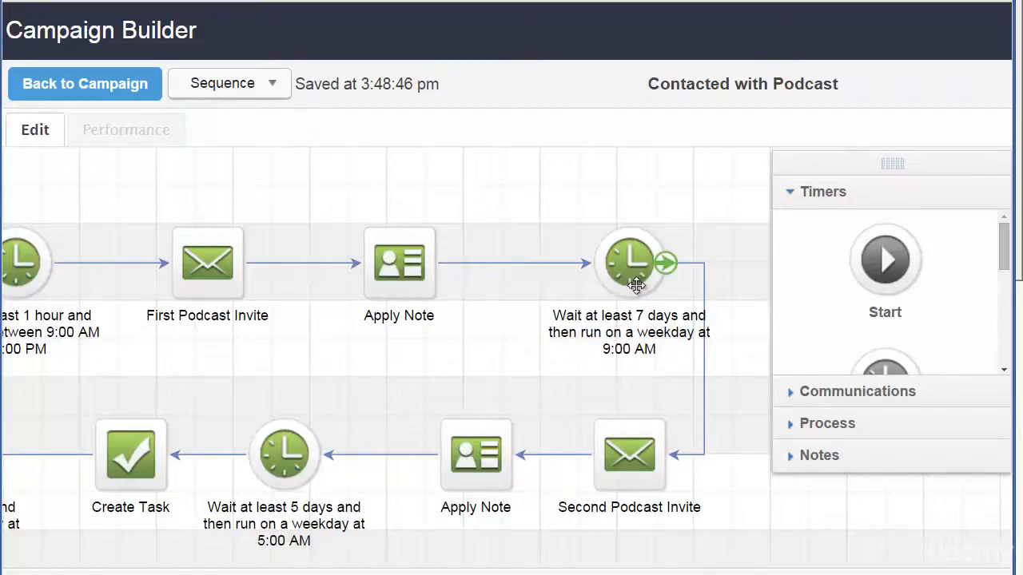
left_click_drag(640, 386, 562, 370)
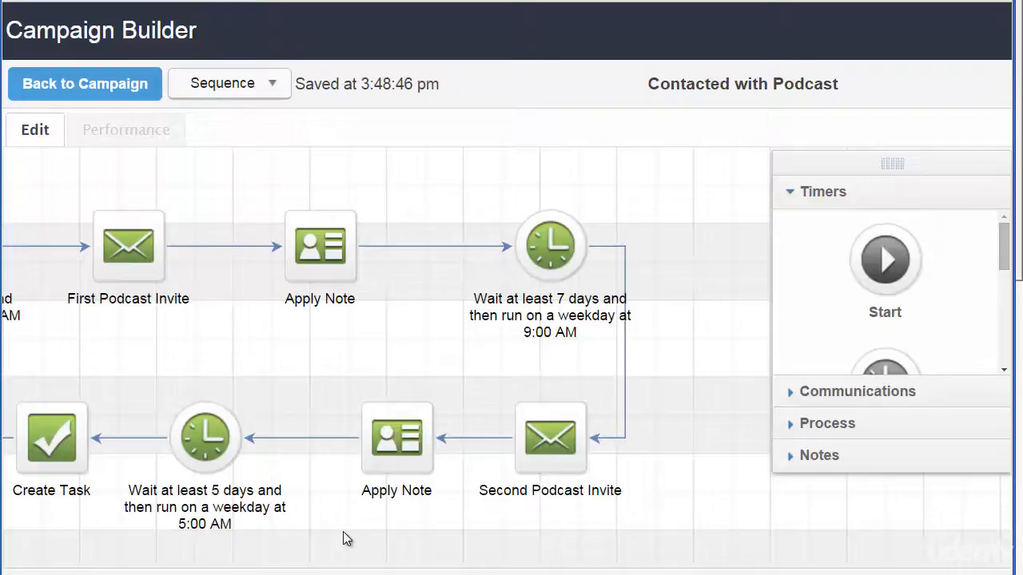
left_click_drag(343, 538, 662, 472)
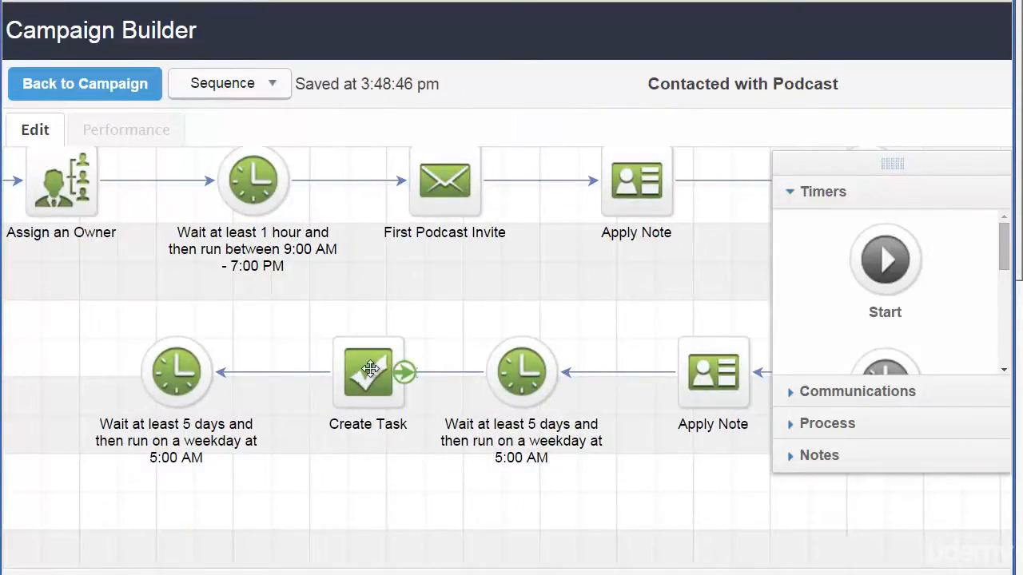
left_click(69, 96)
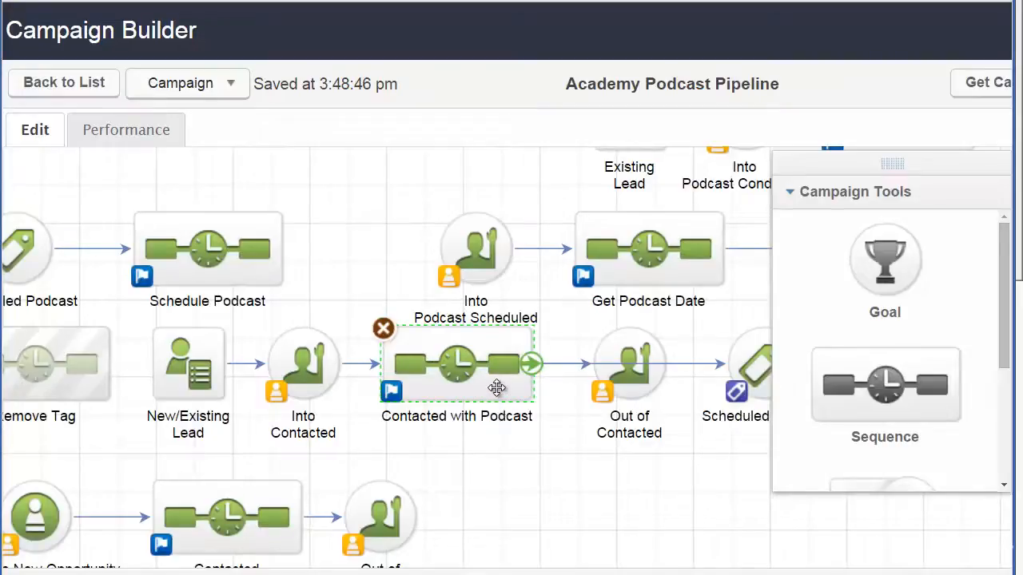
- Check which tags achieve the Scheduled Podcast goal after Contacted with Podcast, and close its configuration unchanged
left_click_drag(568, 463, 421, 488)
double_click(614, 392)
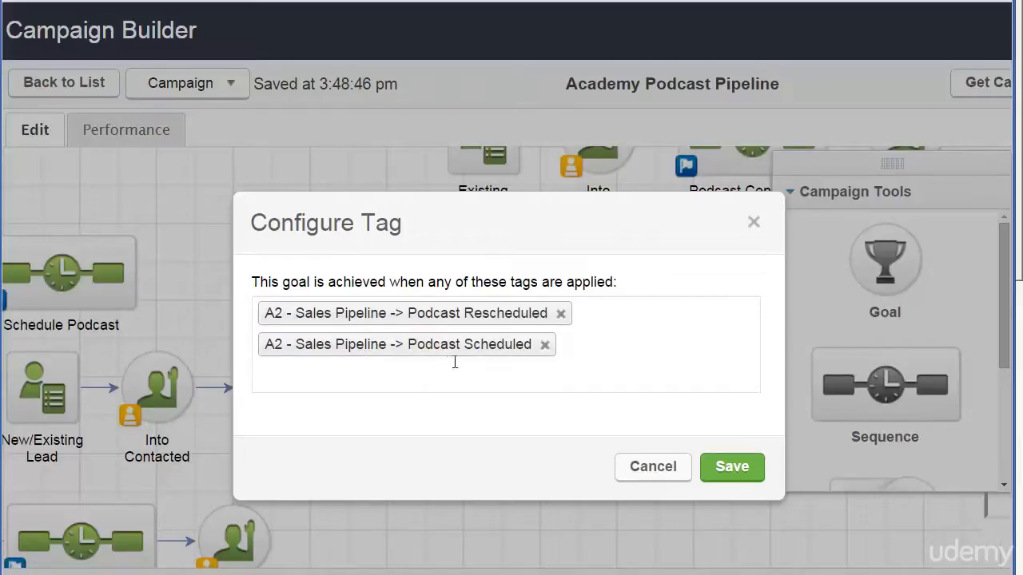
left_click(753, 222)
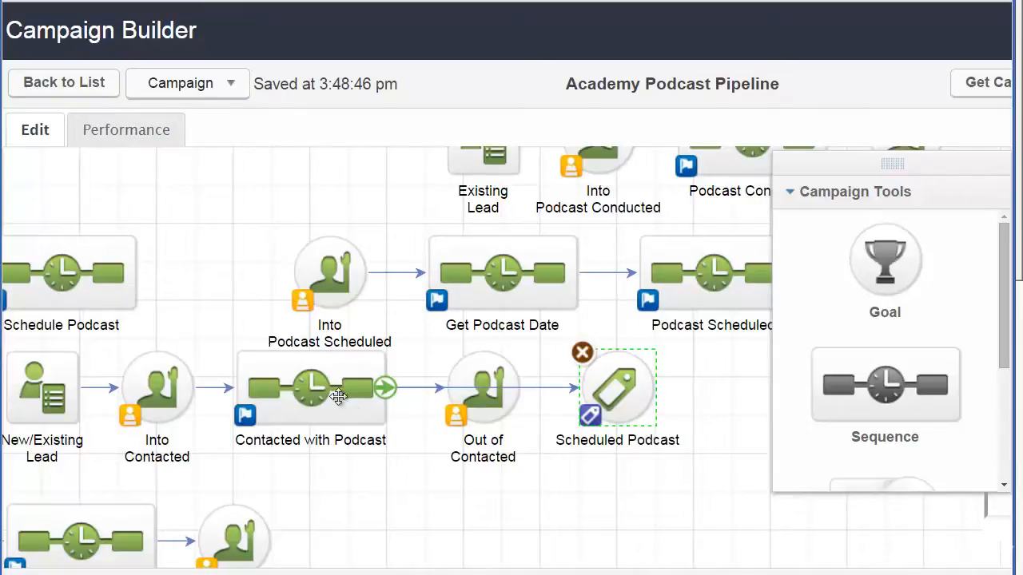
- Review the owner, task and tag removal steps in the Schedule Podcast sequence, and return to the campaign
left_click_drag(296, 207, 265, 453)
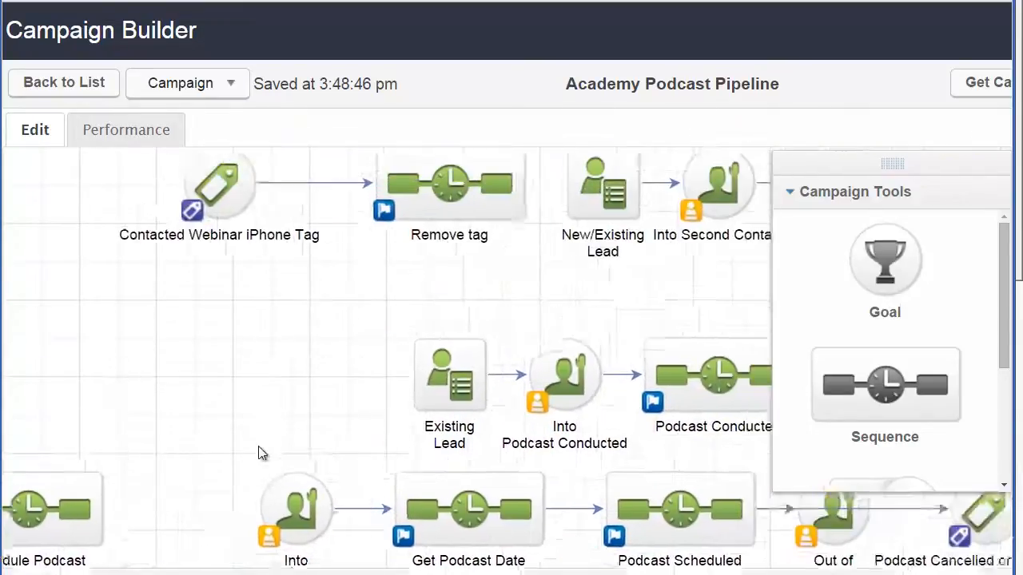
left_click_drag(325, 316, 481, 252)
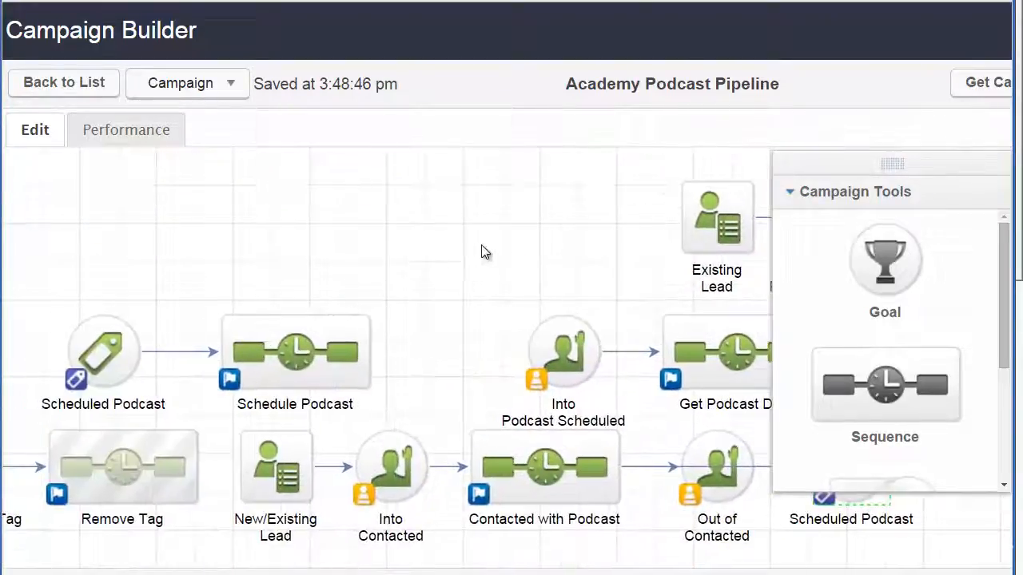
left_click_drag(271, 256, 359, 221)
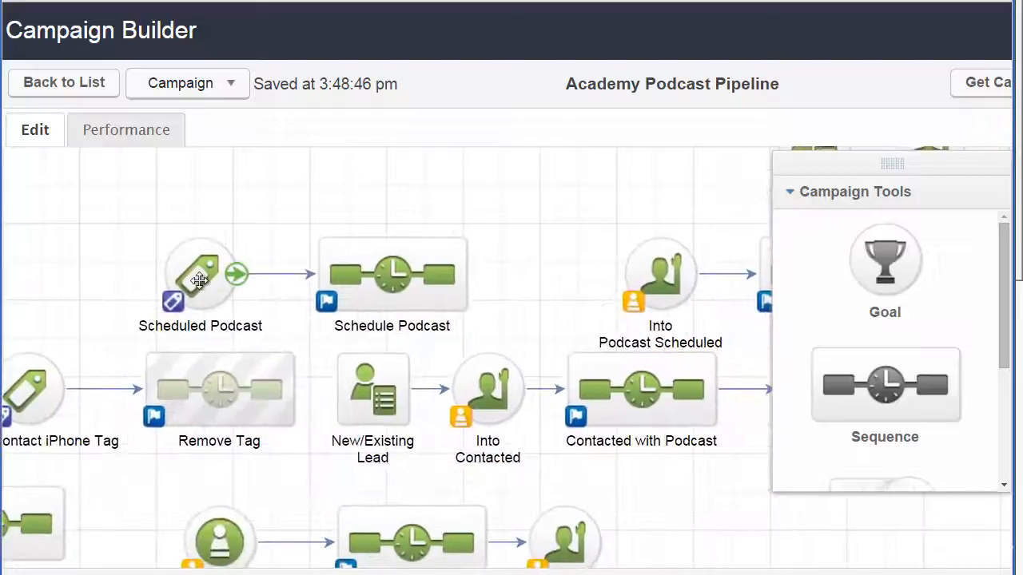
double_click(375, 288)
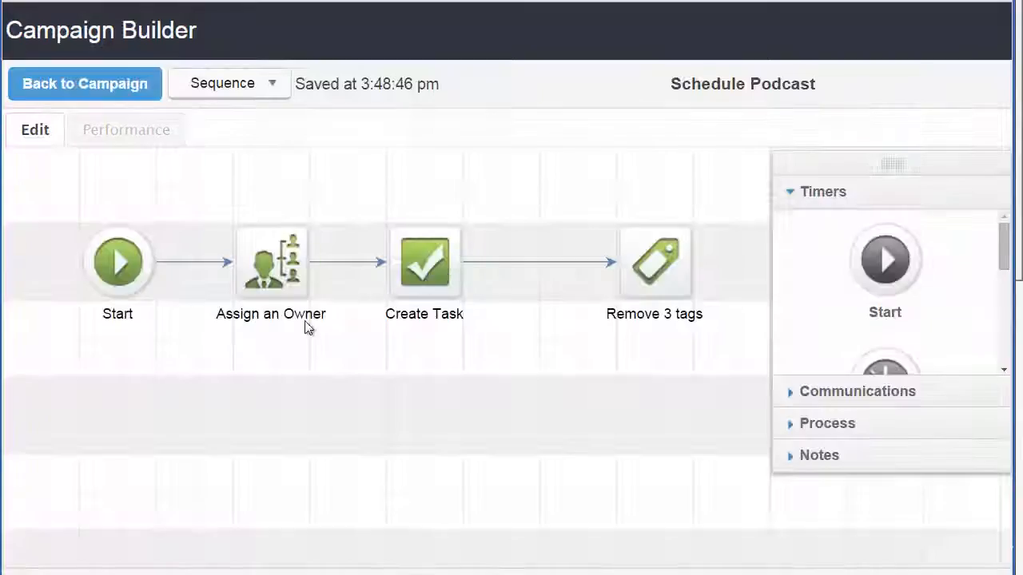
left_click(98, 99)
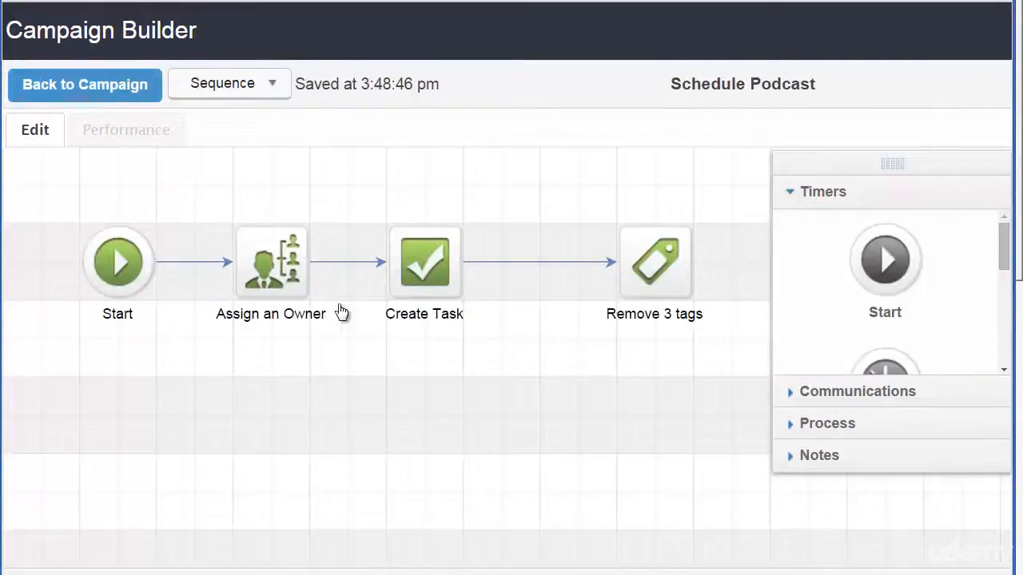
- Look into the Get Podcast Date sequence after the Into Podcast Scheduled goal, and return to the campaign
left_click_drag(579, 292, 132, 281)
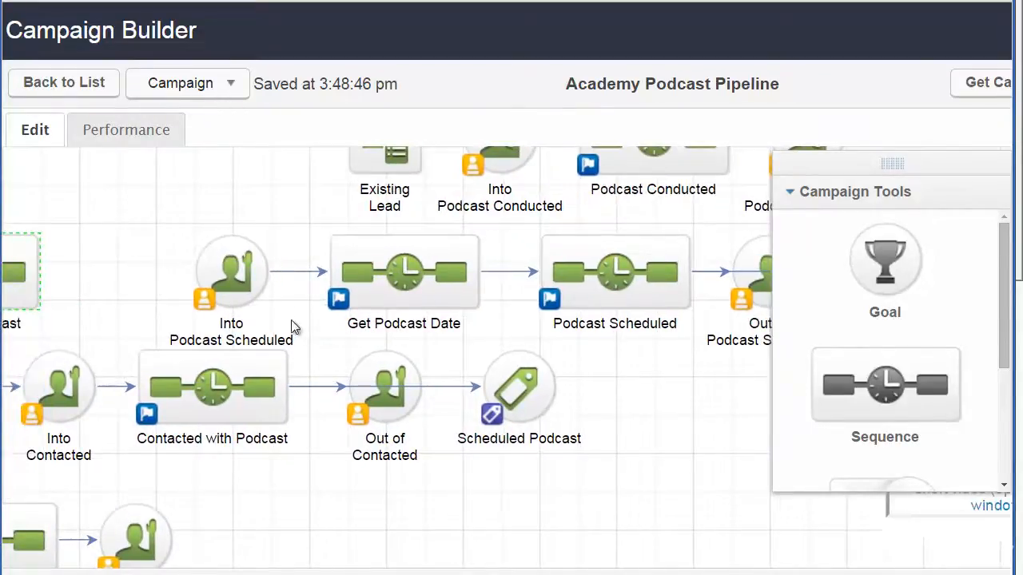
left_click(402, 290)
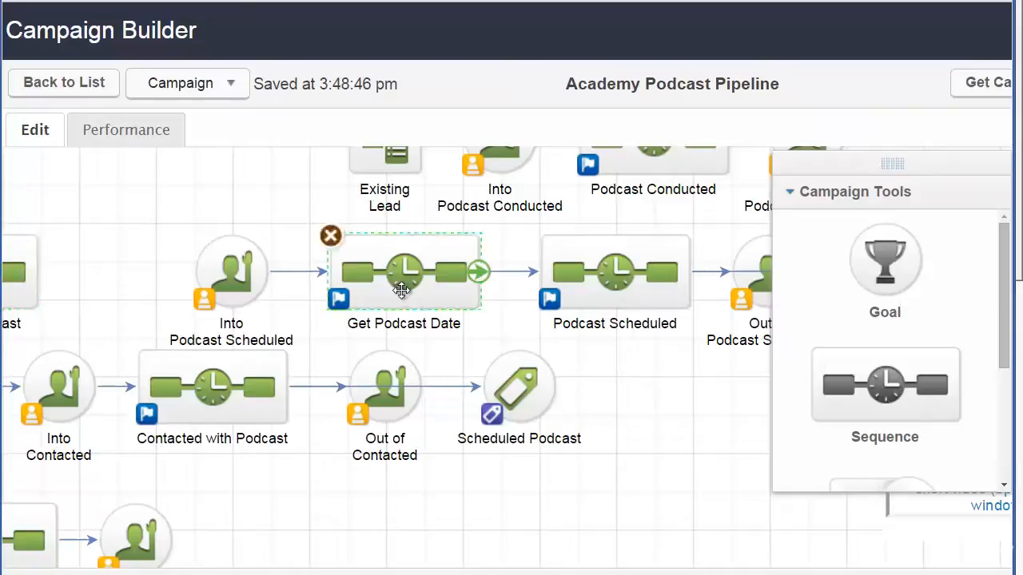
double_click(401, 290)
left_click(117, 94)
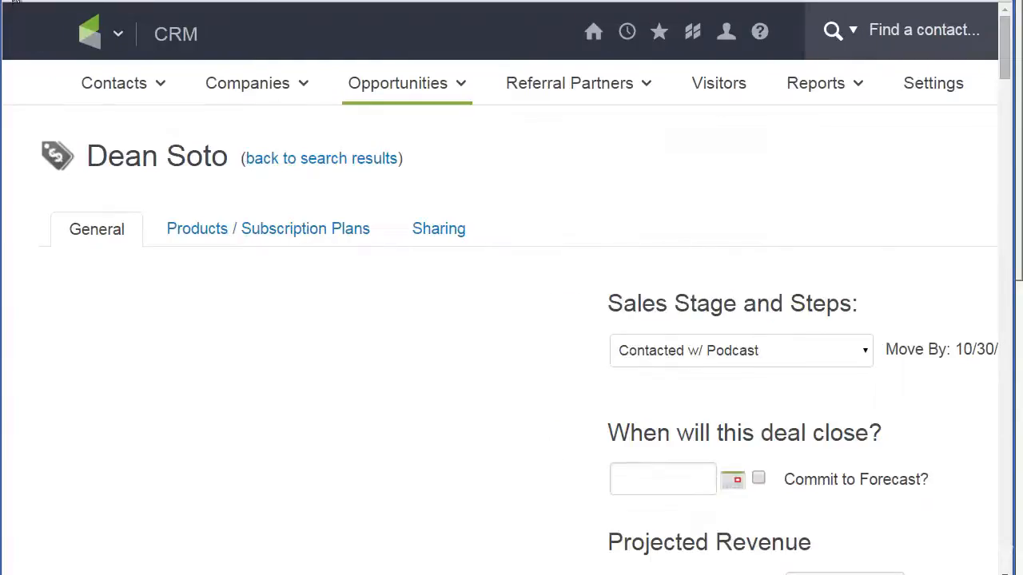
- Check the sales stage choice on the contact's opportunity record, and select the Out of Contacted goal back in the campaign
left_click(117, 33)
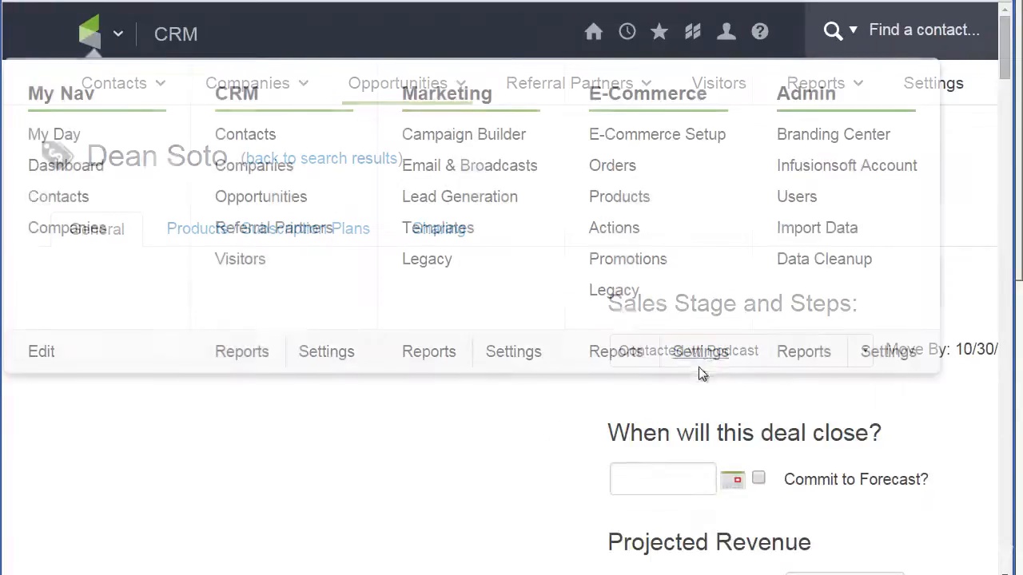
left_click(208, 478)
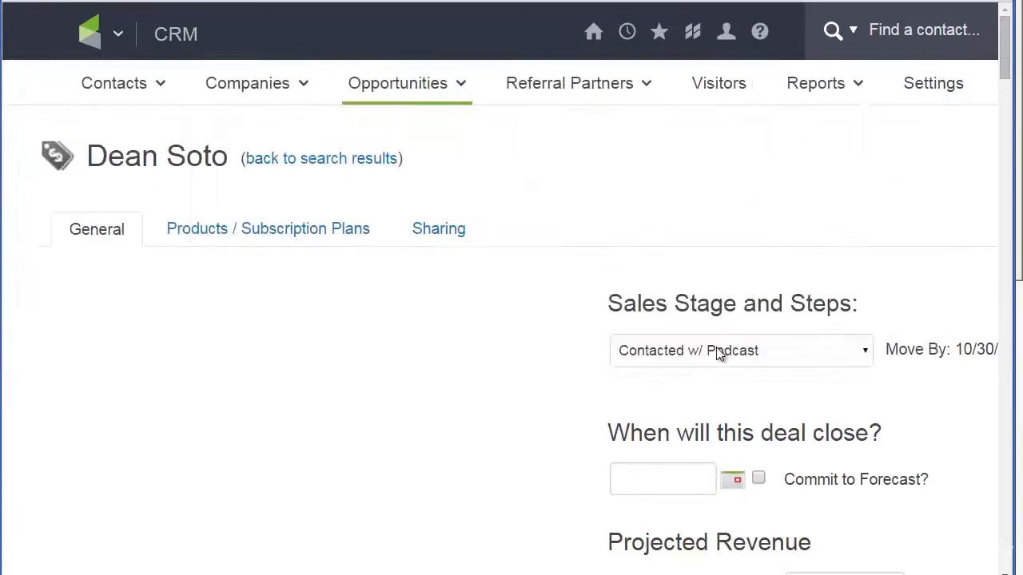
left_click(667, 356)
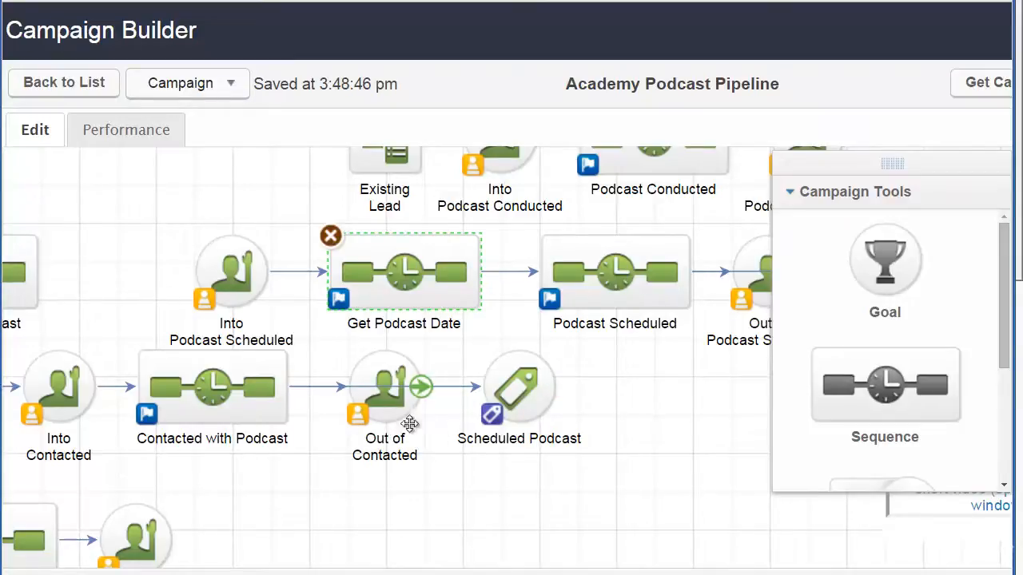
left_click(386, 409)
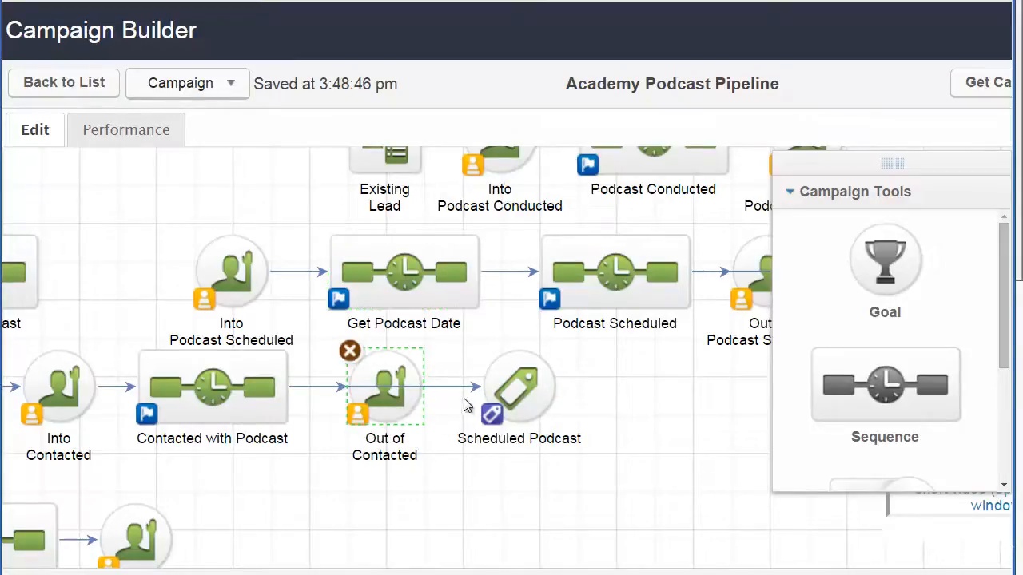
- Look into the Get Podcast Date and Podcast Scheduled sequences after the Into Podcast Scheduled goal, and return to the campaign
left_click(231, 279)
left_click(404, 275)
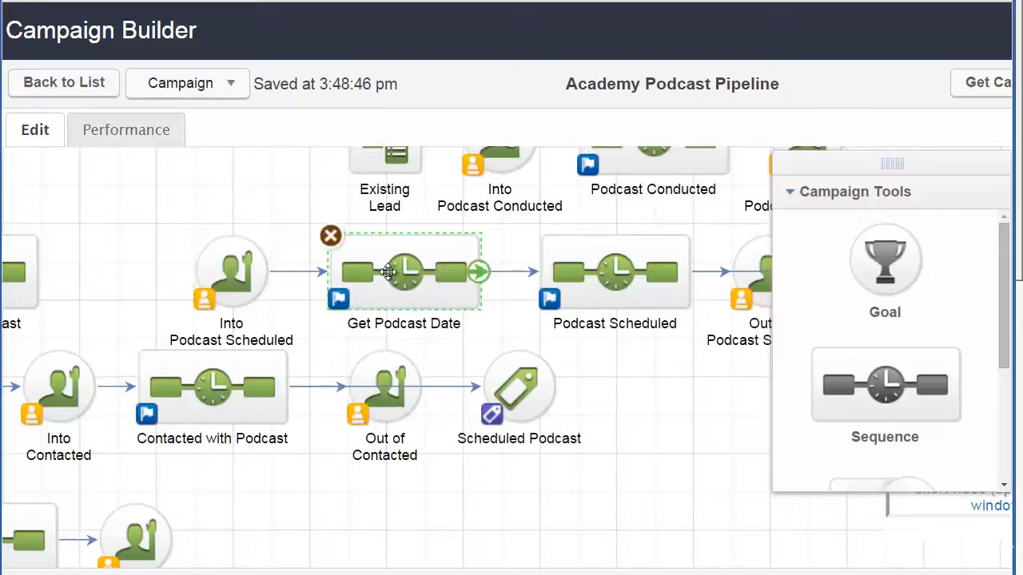
left_click_drag(461, 482, 272, 482)
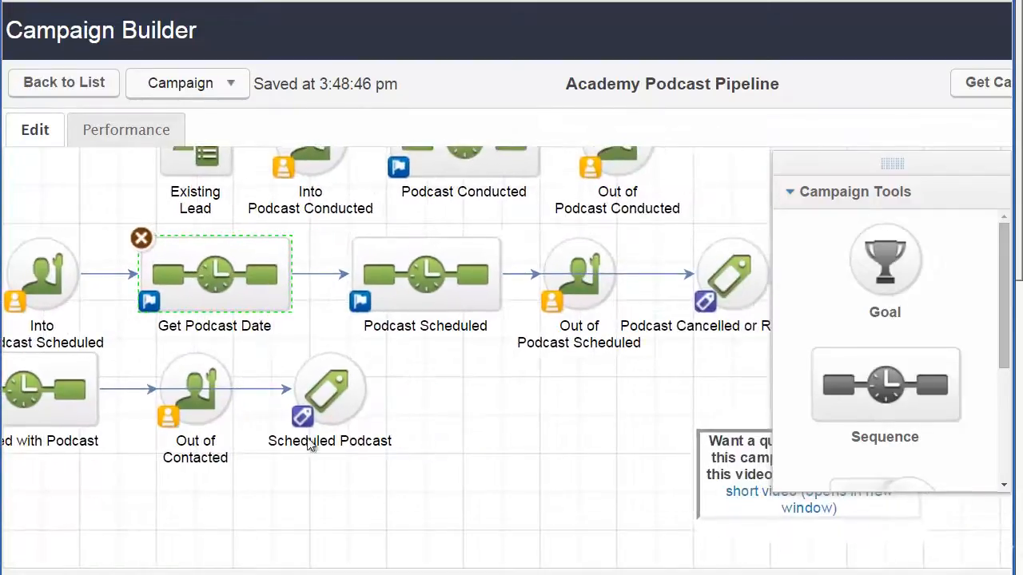
double_click(213, 290)
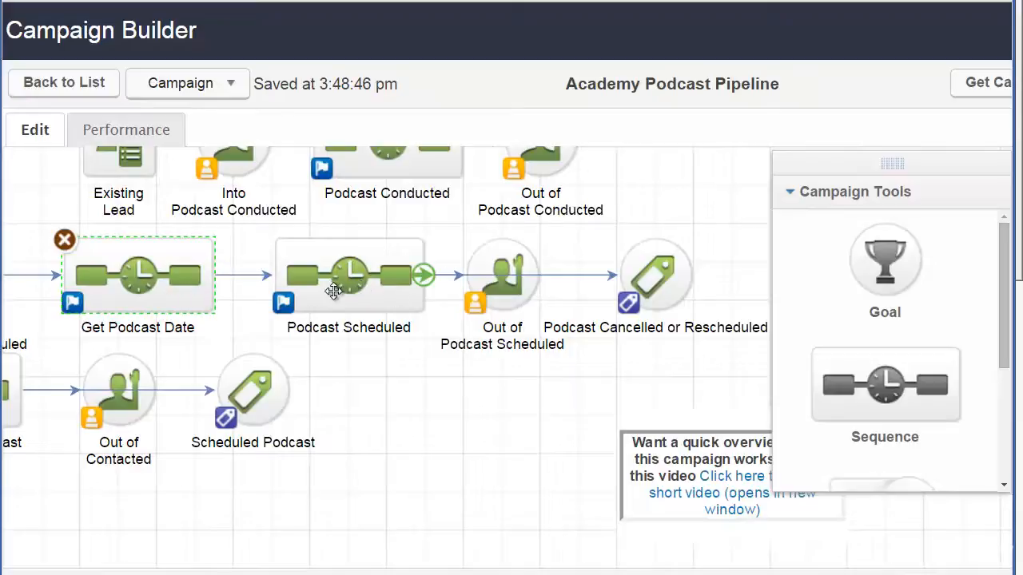
double_click(353, 294)
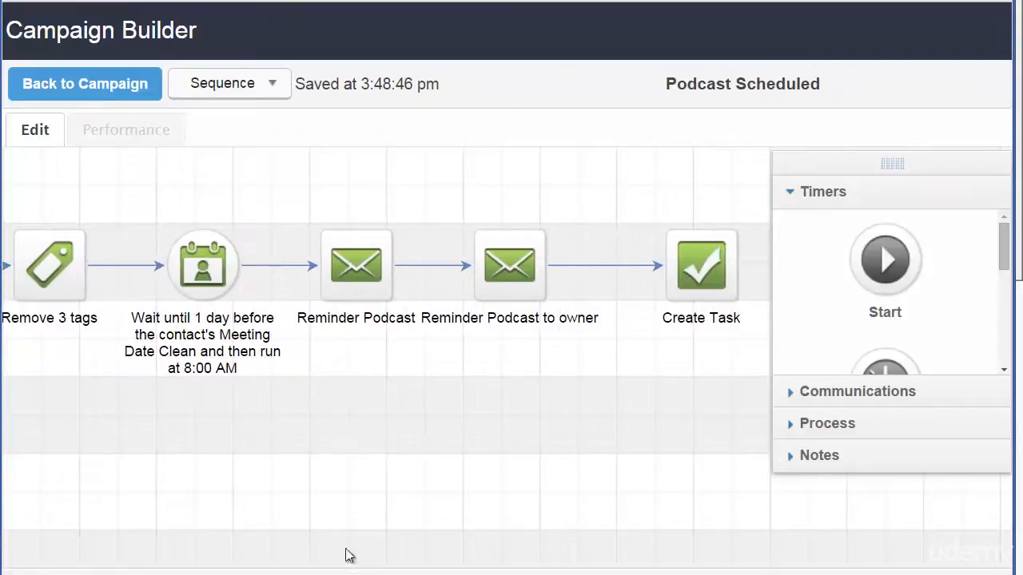
left_click(83, 84)
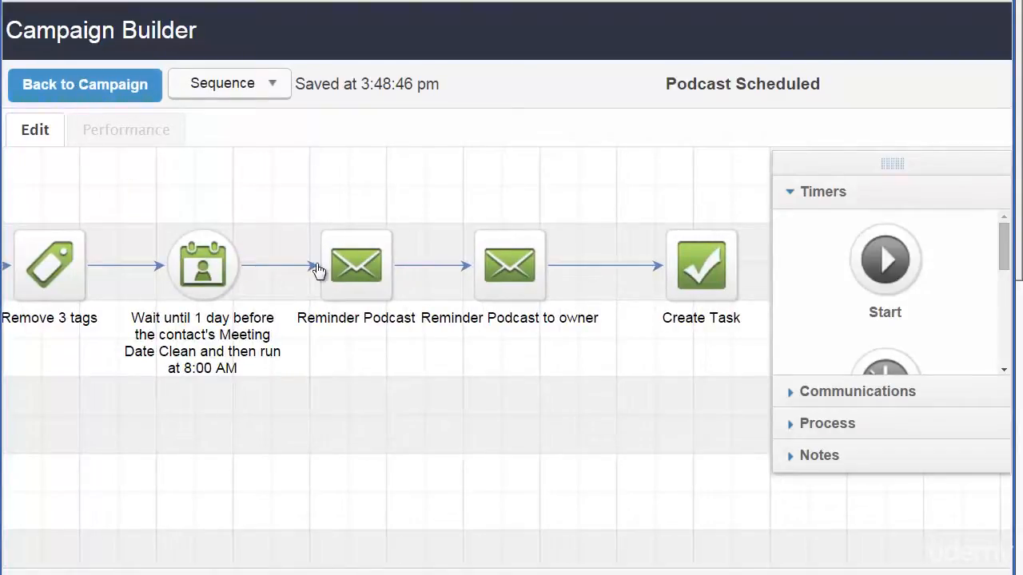
- Look over the contacted stages in the campaign, and check the sales stage choices on the contact's opportunity record
left_click_drag(201, 499, 816, 361)
right_click(815, 360)
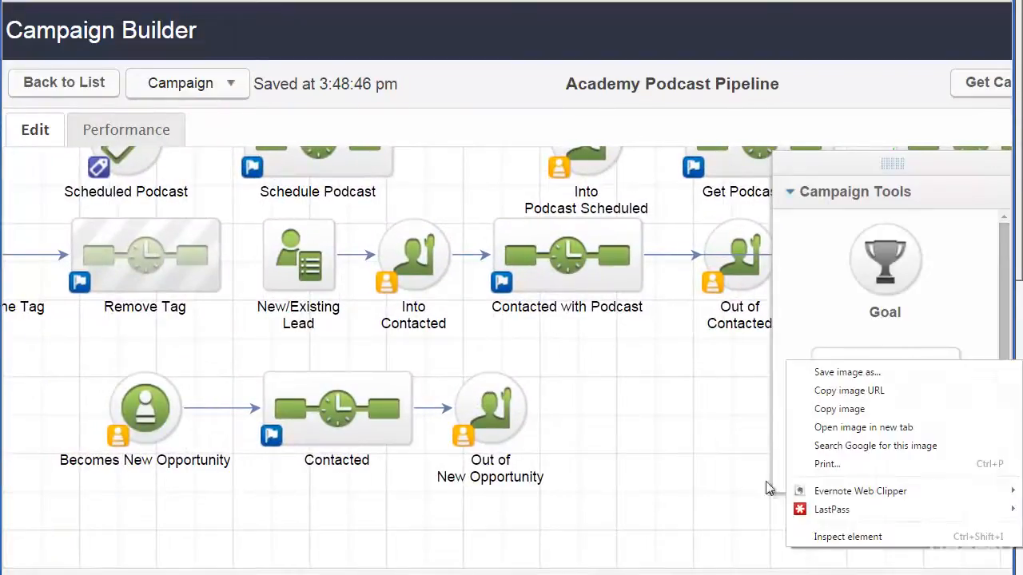
left_click(647, 439)
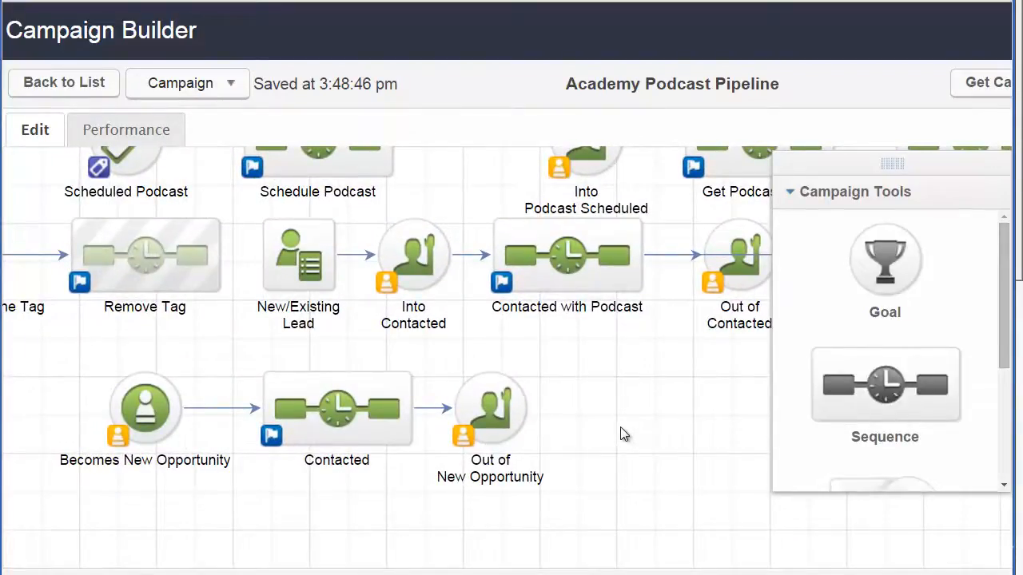
left_click_drag(620, 427, 712, 460)
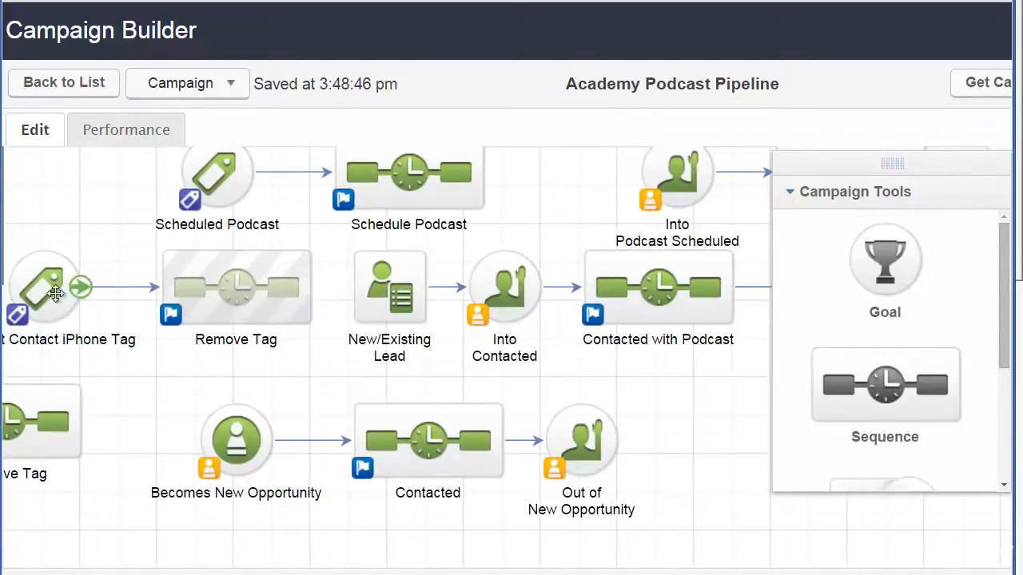
left_click_drag(633, 415, 255, 456)
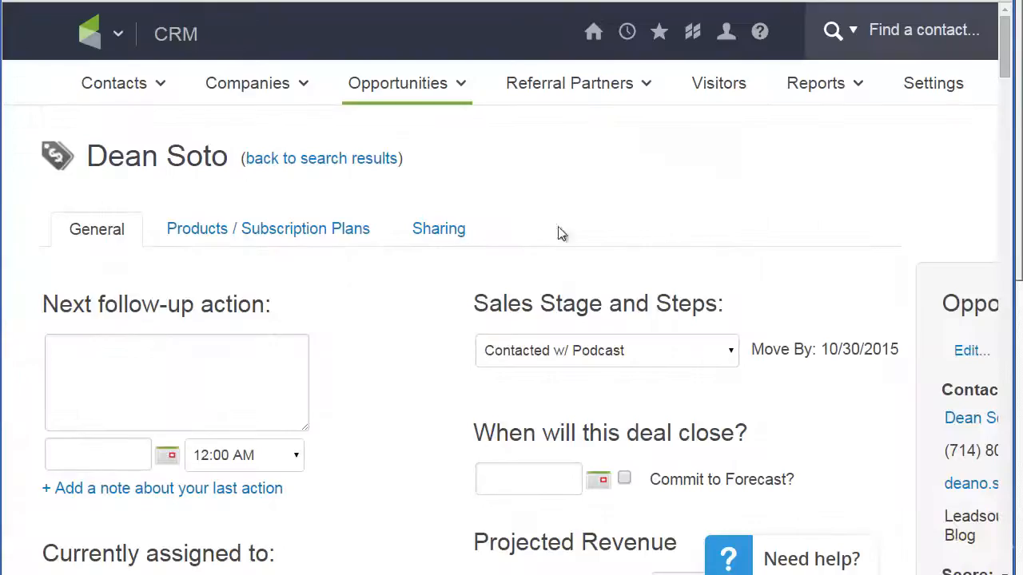
left_click(650, 349)
left_click(645, 249)
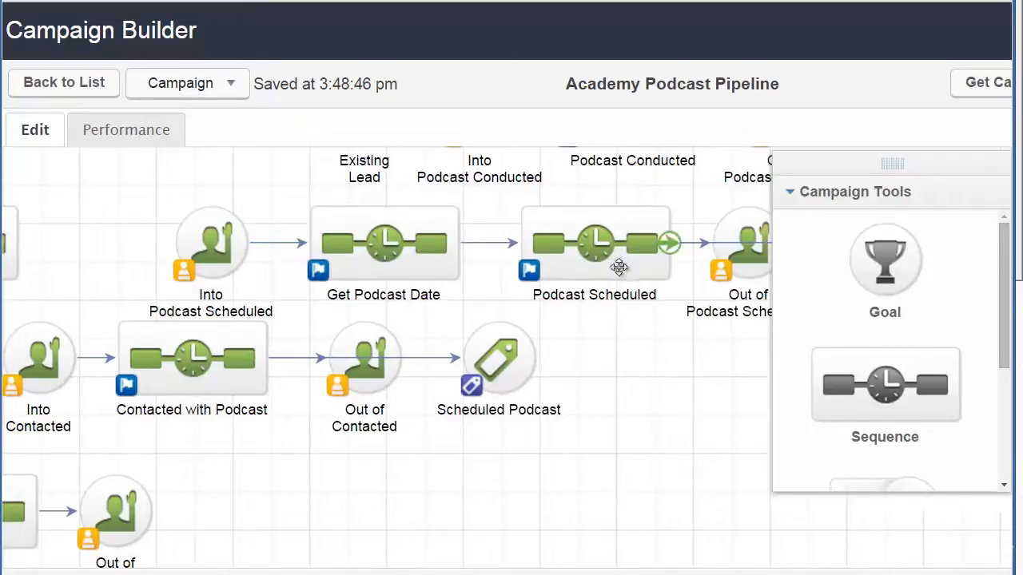
- Read the Reminder Podcast email in the Podcast Scheduled sequence, and leave it unchanged
left_click_drag(587, 412, 423, 471)
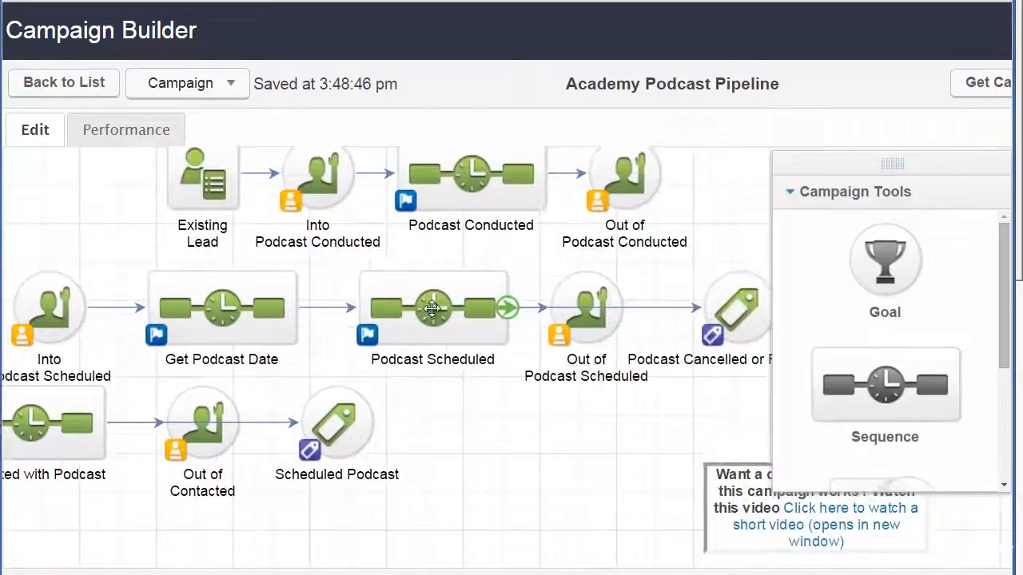
double_click(433, 310)
left_click_drag(575, 402, 409, 398)
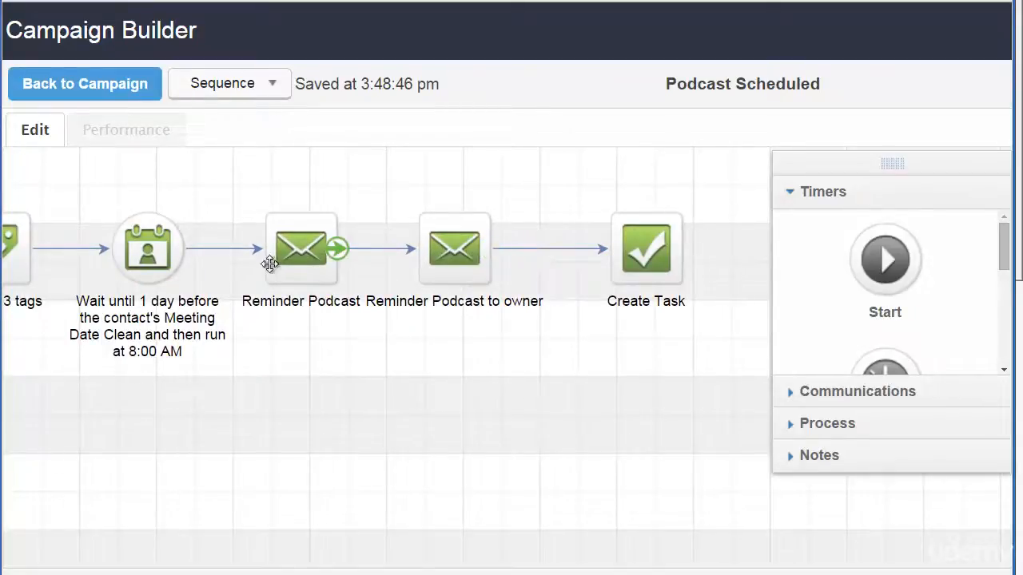
double_click(304, 261)
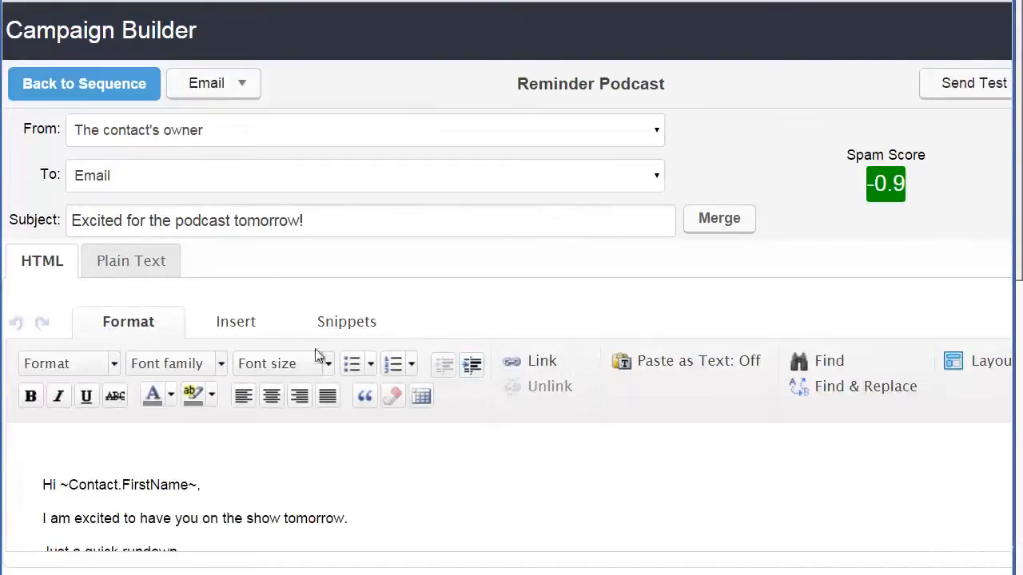
scroll(340, 442, "down", 1)
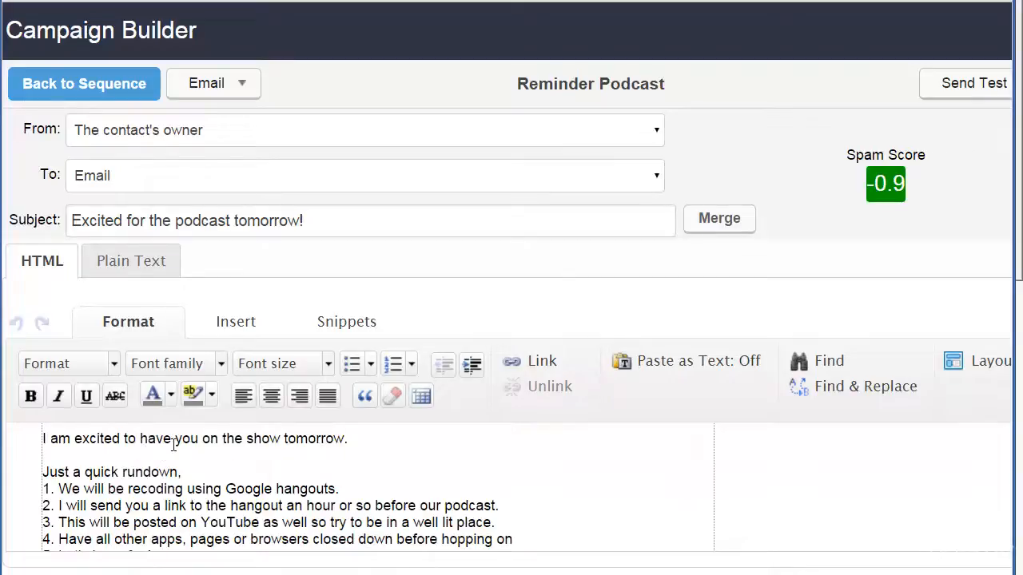
scroll(128, 481, "down", 1)
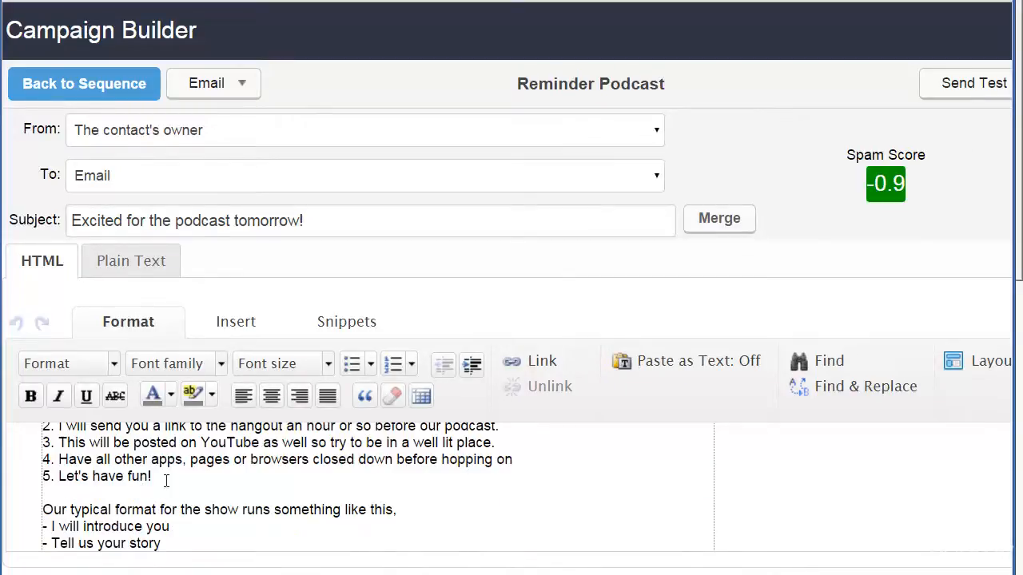
scroll(166, 480, "down", 1)
left_click(75, 92)
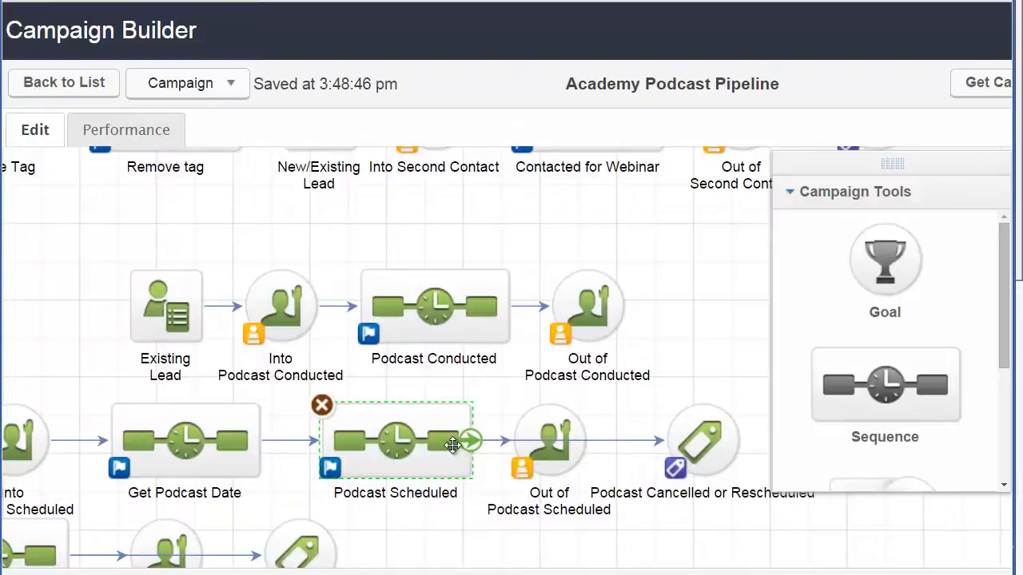
- Review the timer and task in the Podcast Conducted sequence, and examine the steps of the Contacted for Webinar sequence
double_click(438, 332)
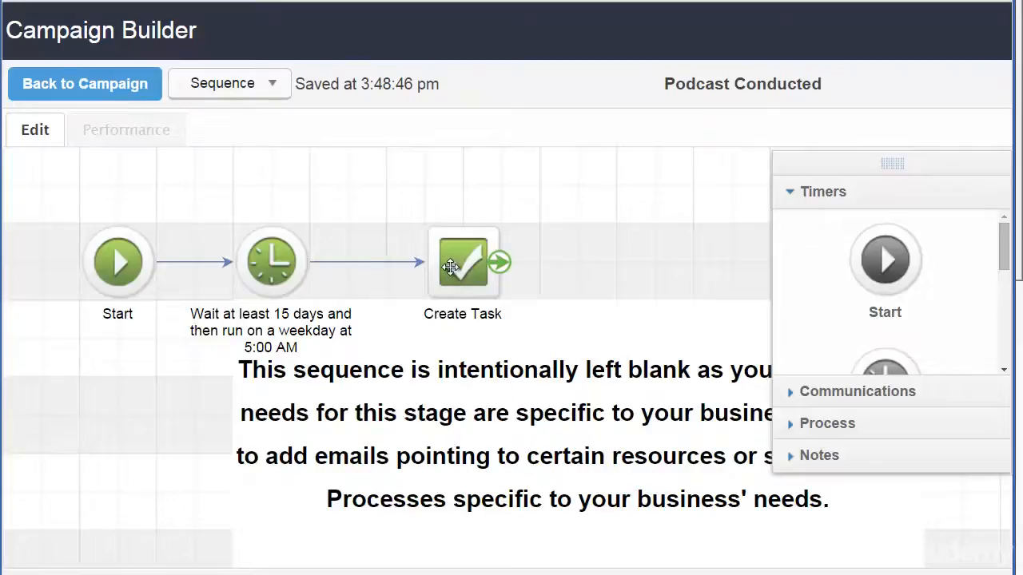
left_click(56, 85)
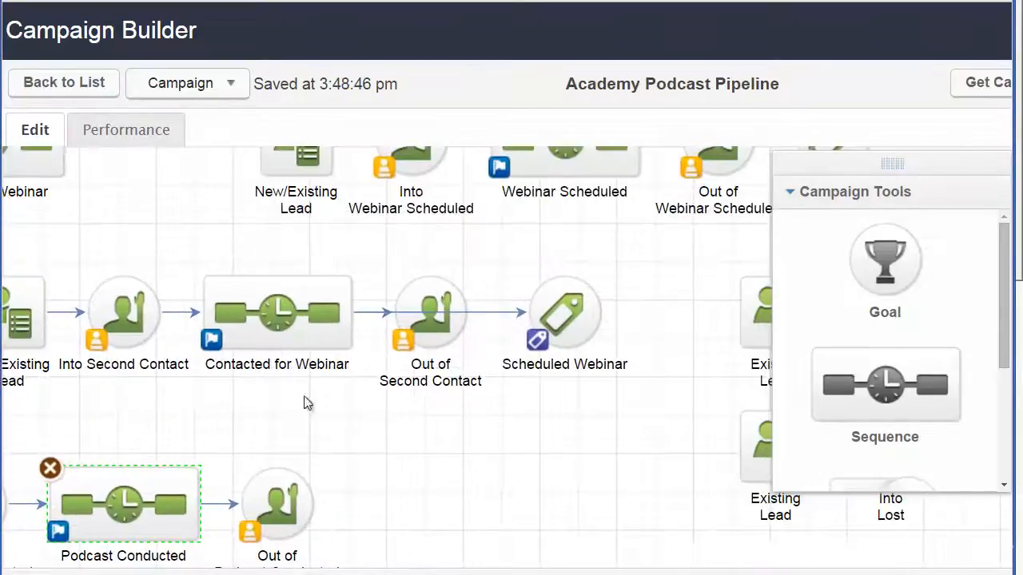
double_click(276, 332)
left_click_drag(289, 367, 180, 359)
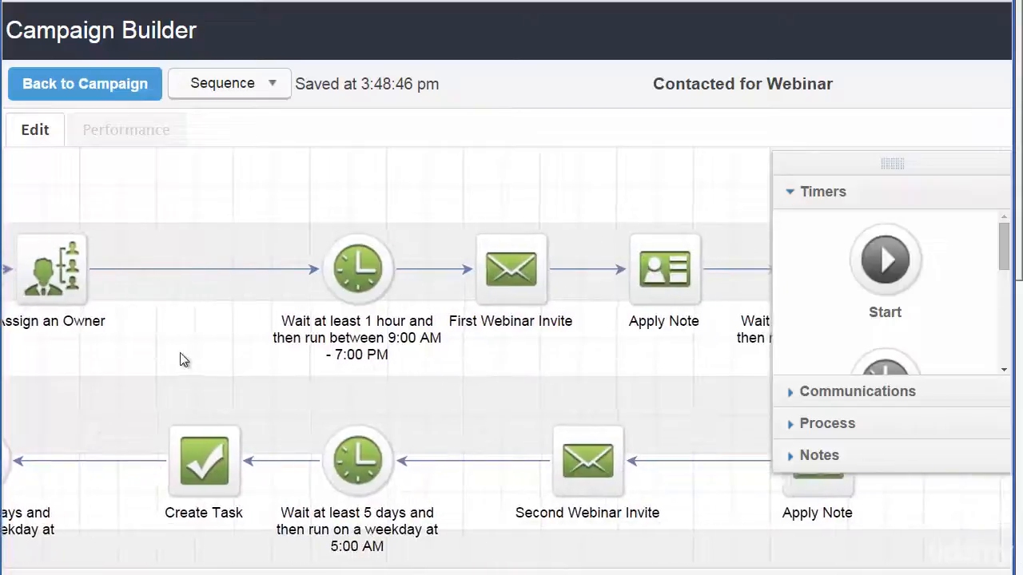
left_click_drag(493, 389, 397, 382)
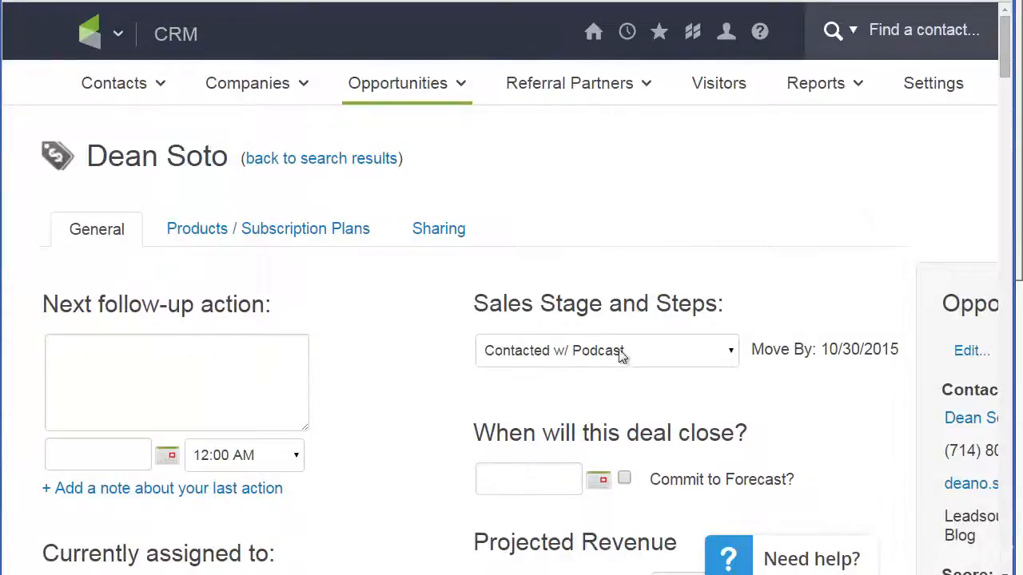
- Browse the opportunity record's sales stages, and finish reviewing the webinar invites in the Contacted for Webinar sequence before returning to the campaign
left_click(623, 352)
key("Up")
key("Up")
key("Up")
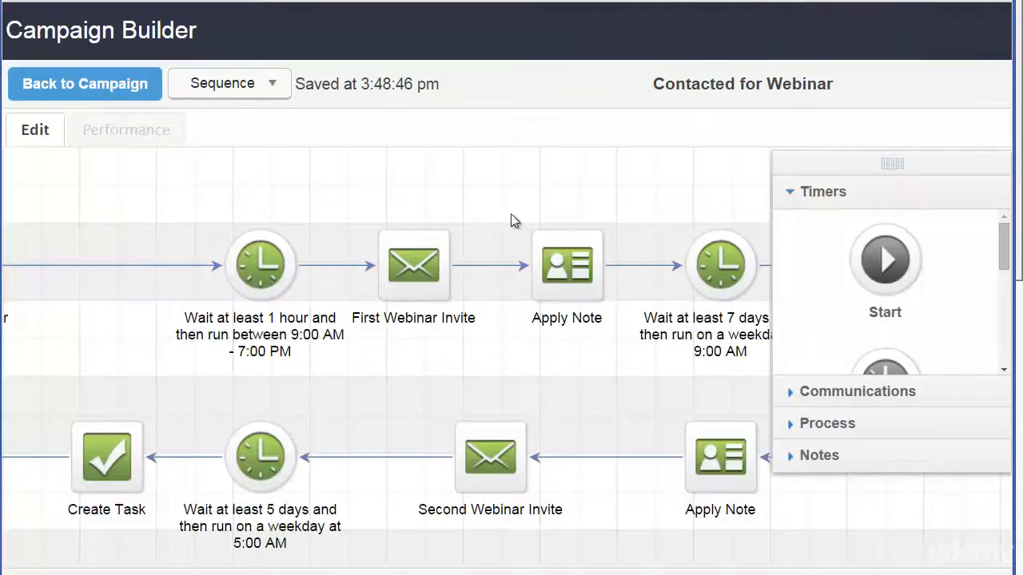
left_click_drag(527, 394, 458, 368)
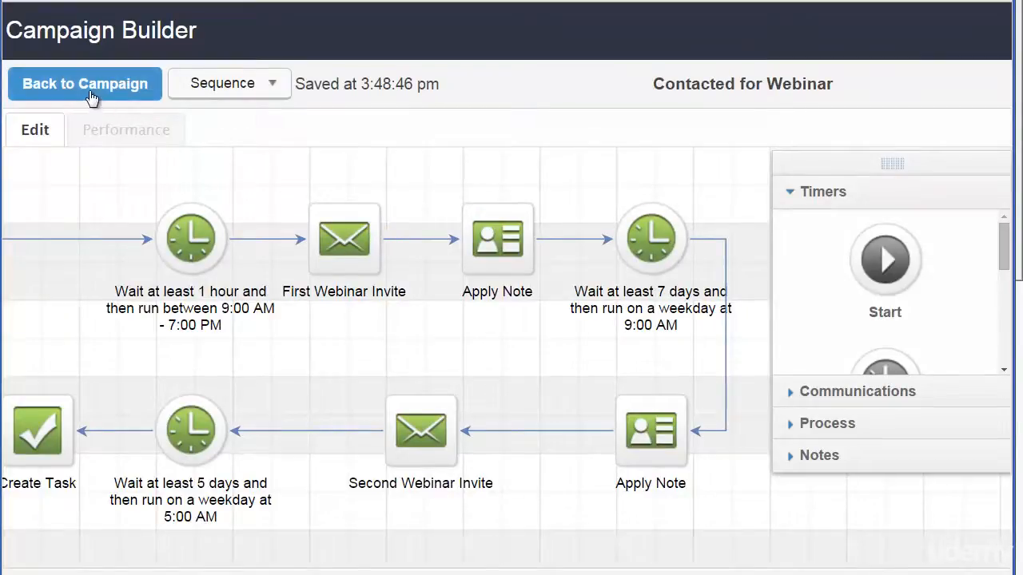
mouse_move(359, 252)
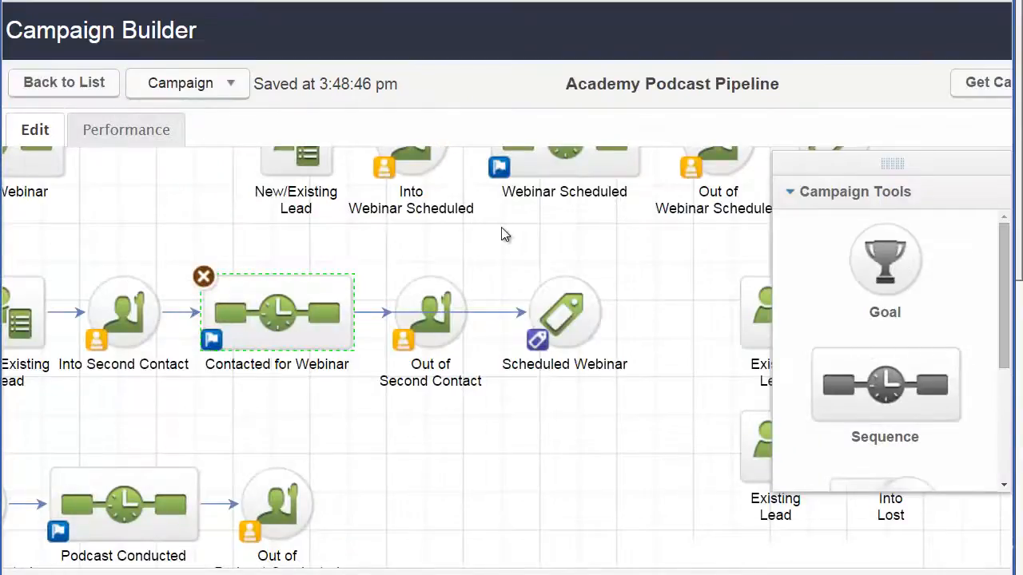
- Examine the webinar and product stages in the campaign, and compare them with the sales stage list on the opportunity record
left_click_drag(502, 231, 314, 352)
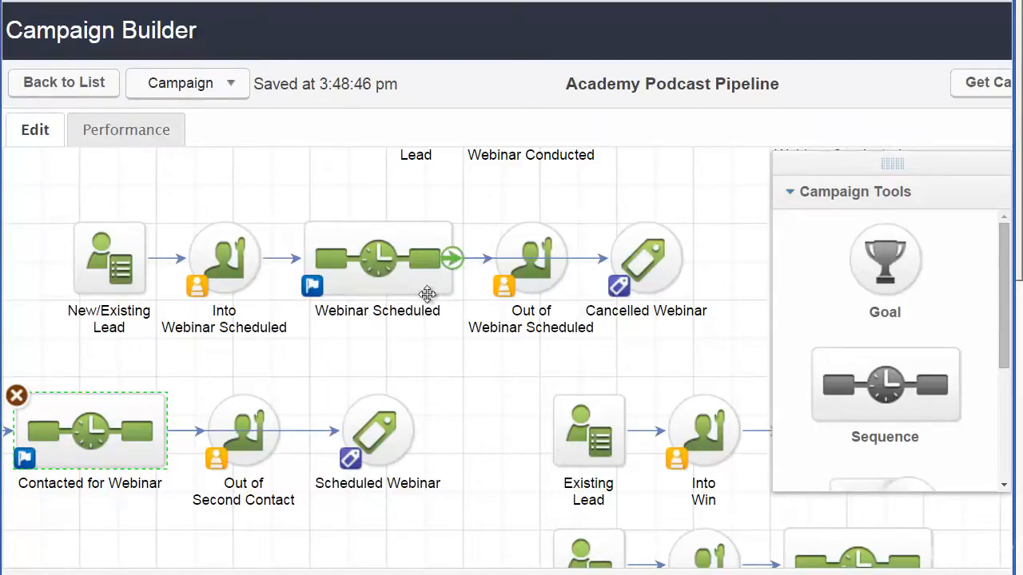
left_click_drag(456, 352, 333, 420)
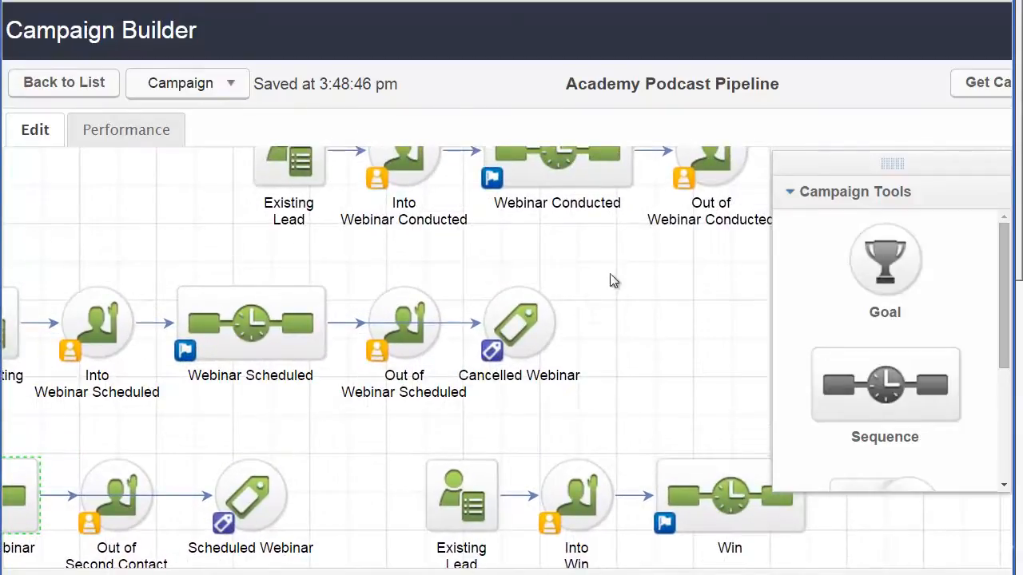
left_click_drag(610, 273, 384, 422)
left_click_drag(547, 281, 490, 395)
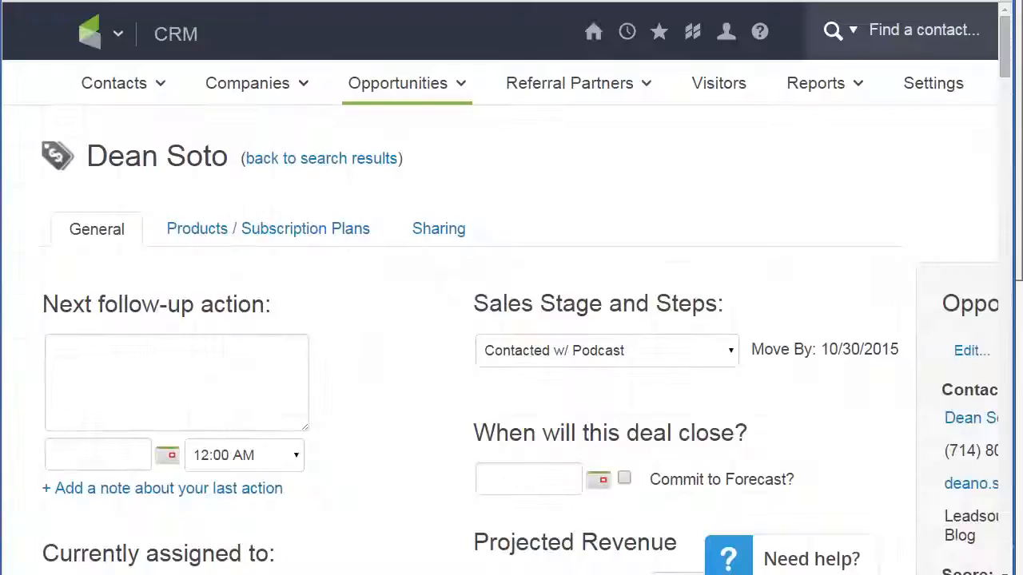
scroll(397, 310, "down", 1)
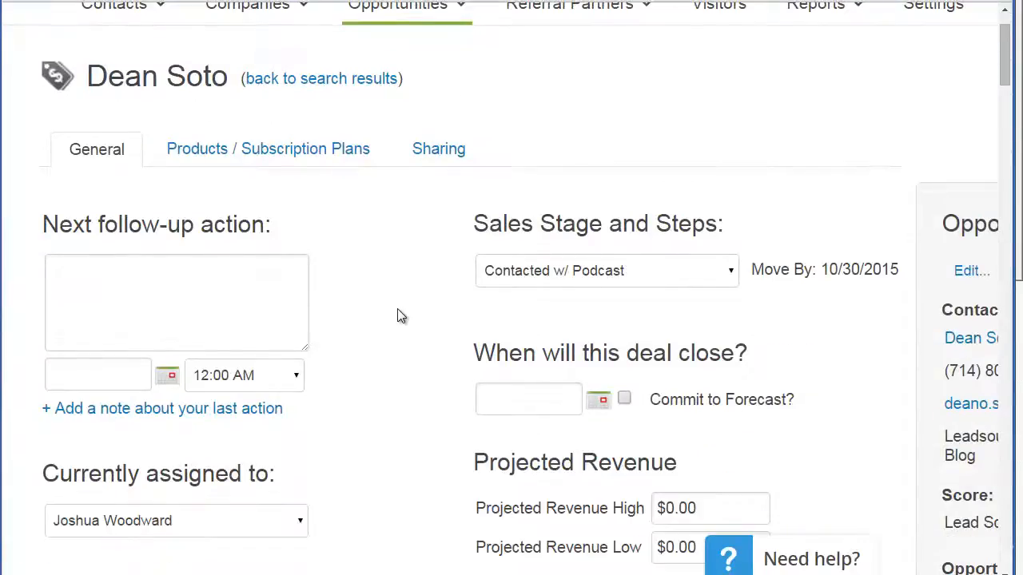
left_click(618, 269)
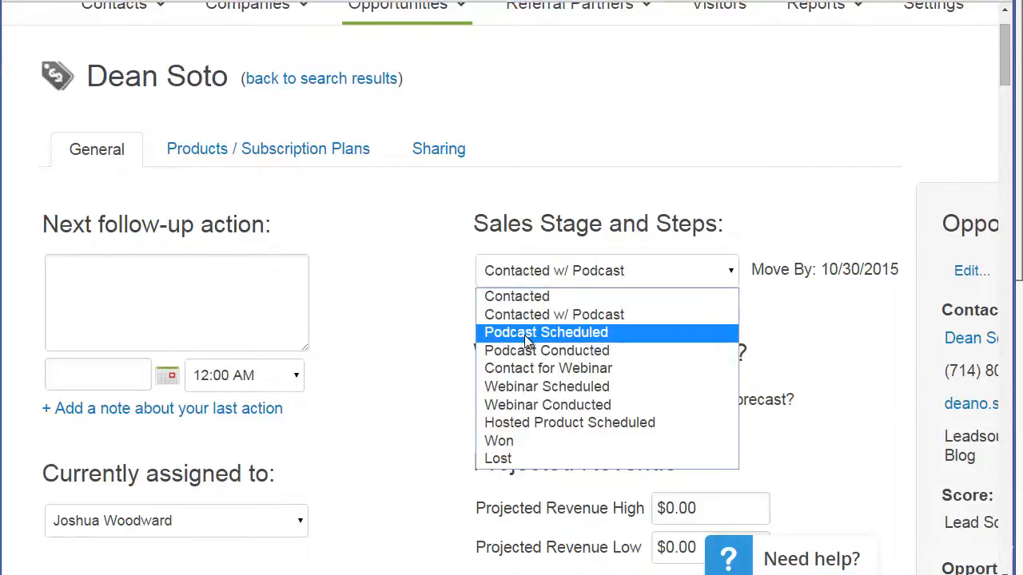
left_click(386, 346)
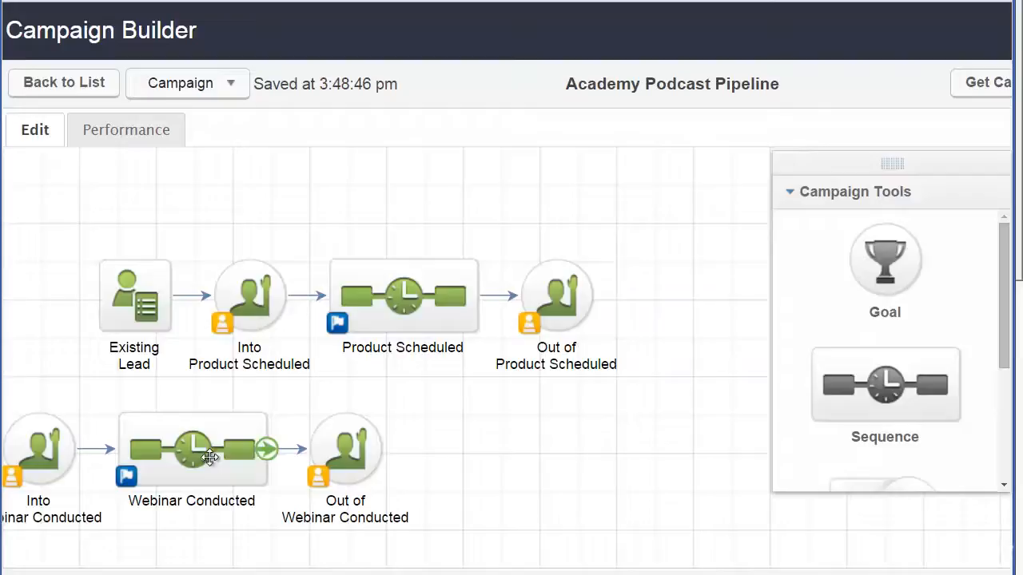
- Look across the campaign canvas from the Webinar Conducted stage to the Contacted Webinar iPhone Tag goal and its Remove tag sequence
left_click_drag(420, 450, 773, 299)
right_click(773, 299)
left_click(148, 392)
left_click_drag(144, 392, 297, 336)
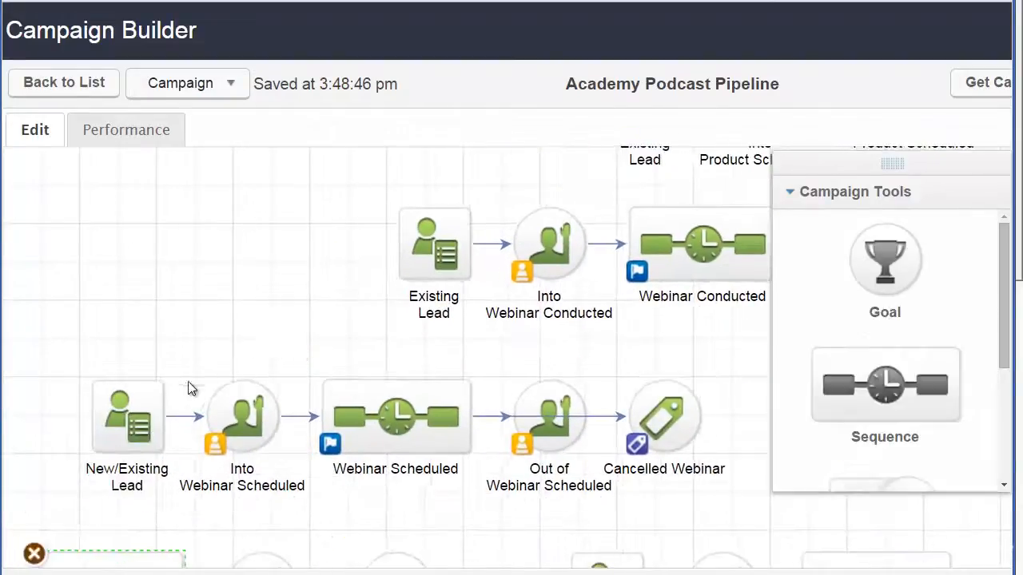
left_click_drag(163, 512, 288, 464)
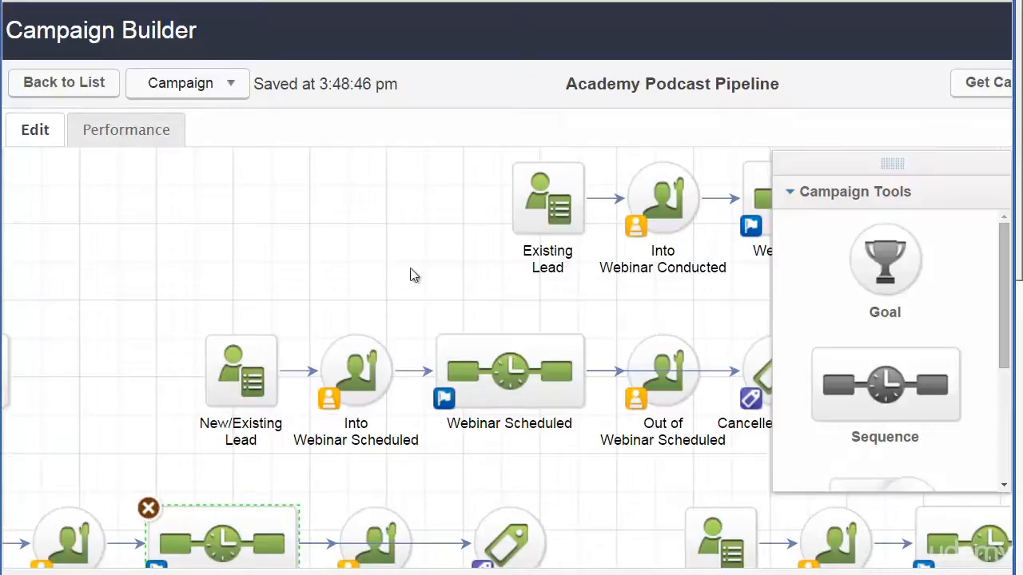
left_click_drag(148, 308, 631, 341)
left_click_drag(318, 317, 925, 333)
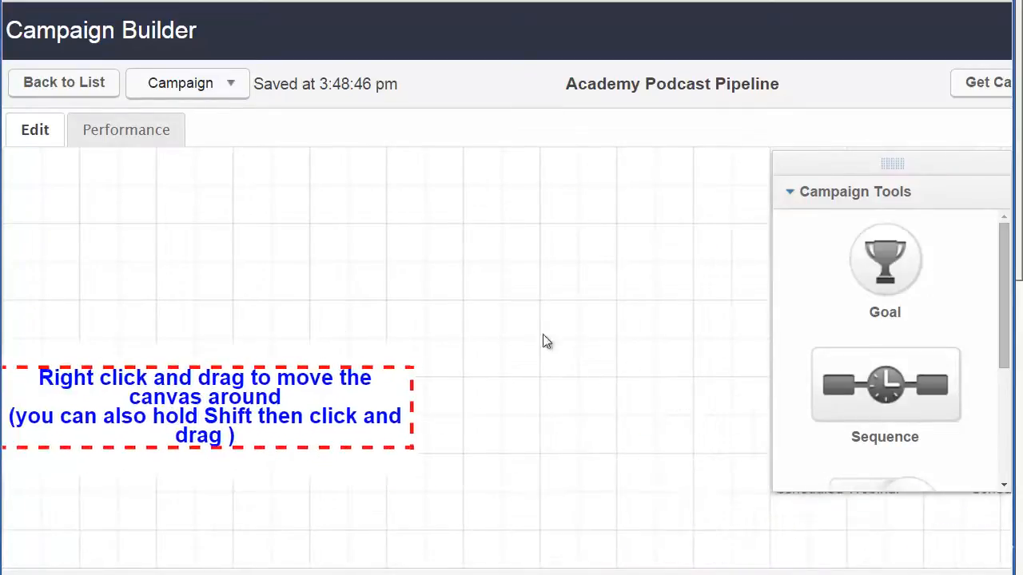
left_click_drag(398, 314, 657, 298)
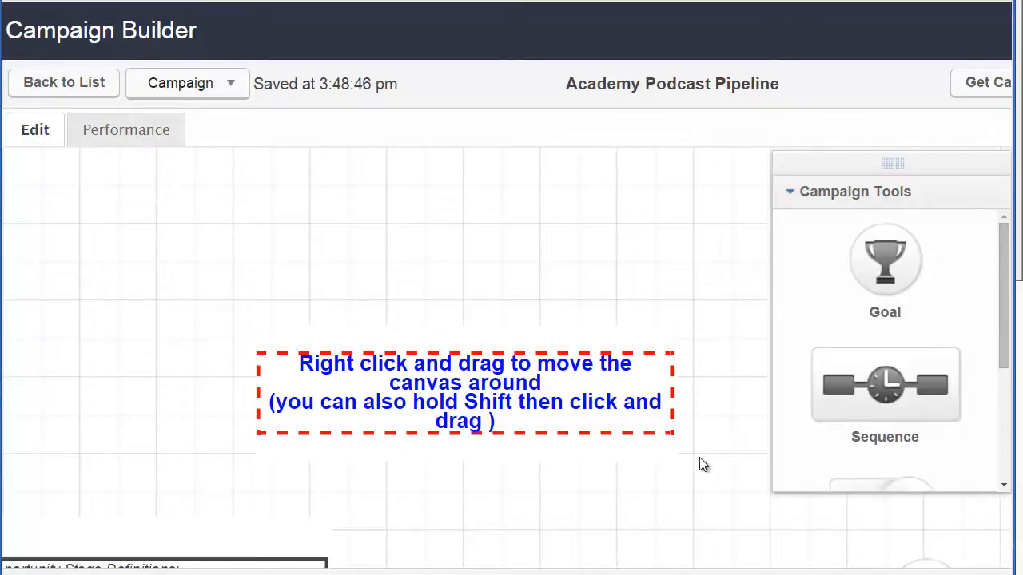
left_click_drag(701, 463, 437, 317)
left_click_drag(300, 394, 178, 387)
left_click_drag(492, 474, 344, 414)
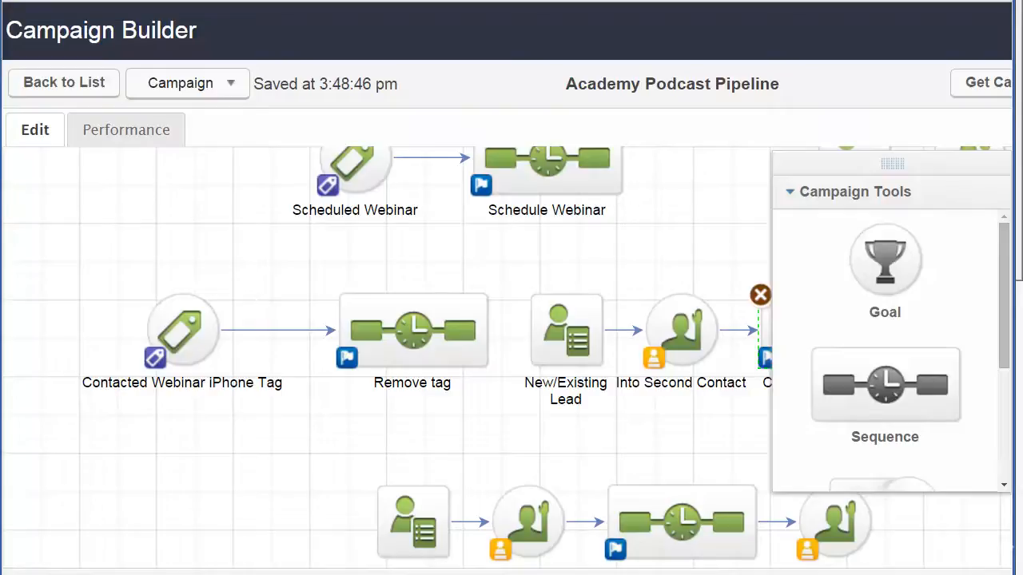